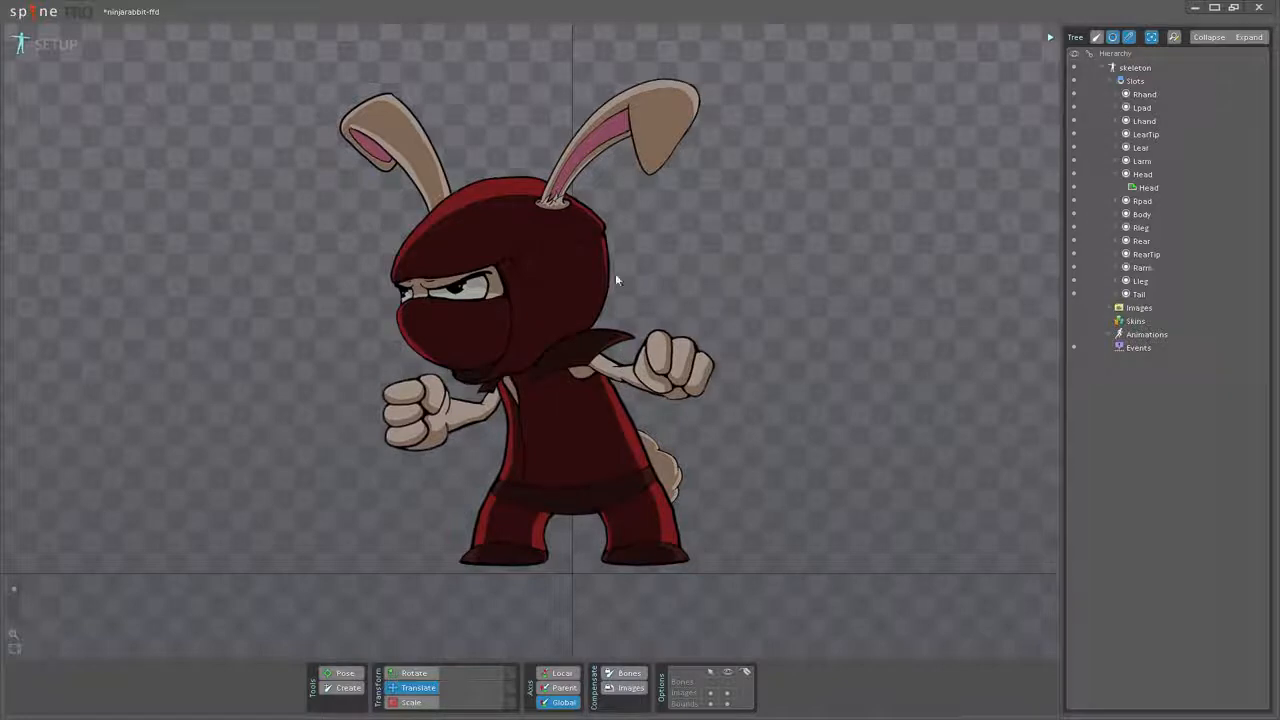
Step: Select the Head attachment and convert it from a region to a mesh
{"action": "left_click", "coordinate": [526, 276]}
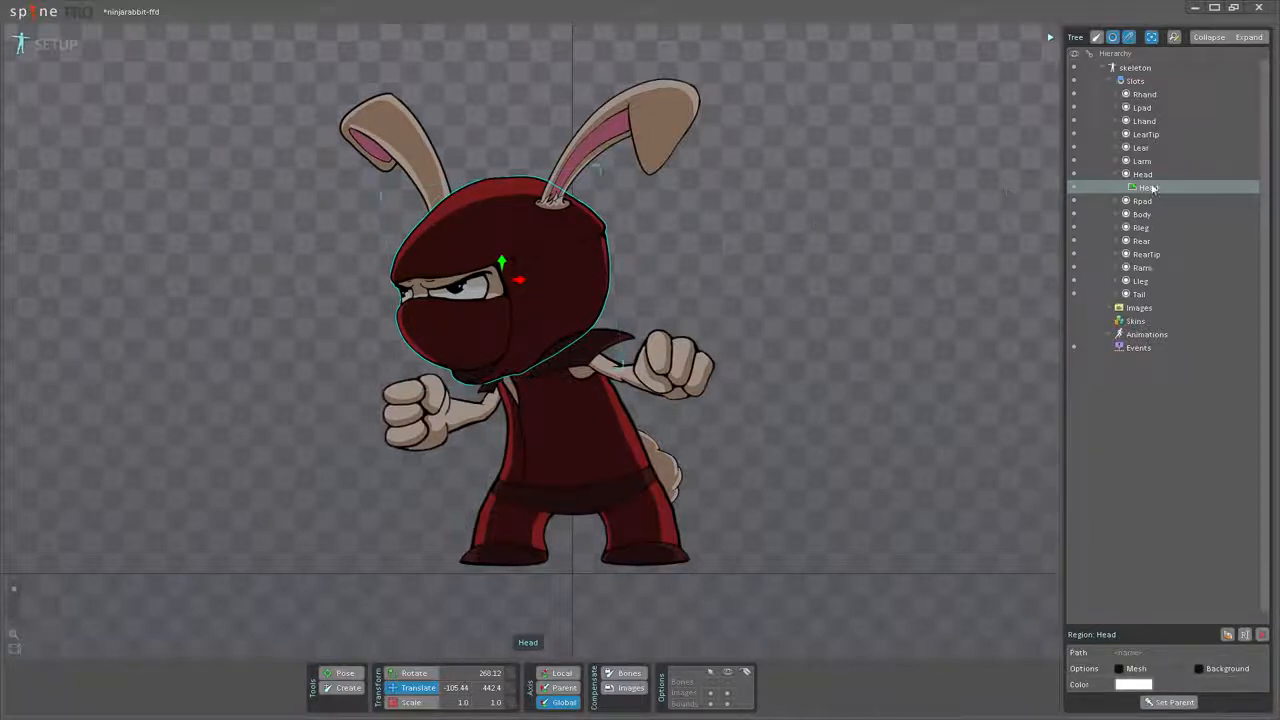
{"action": "left_click", "coordinate": [1119, 669]}
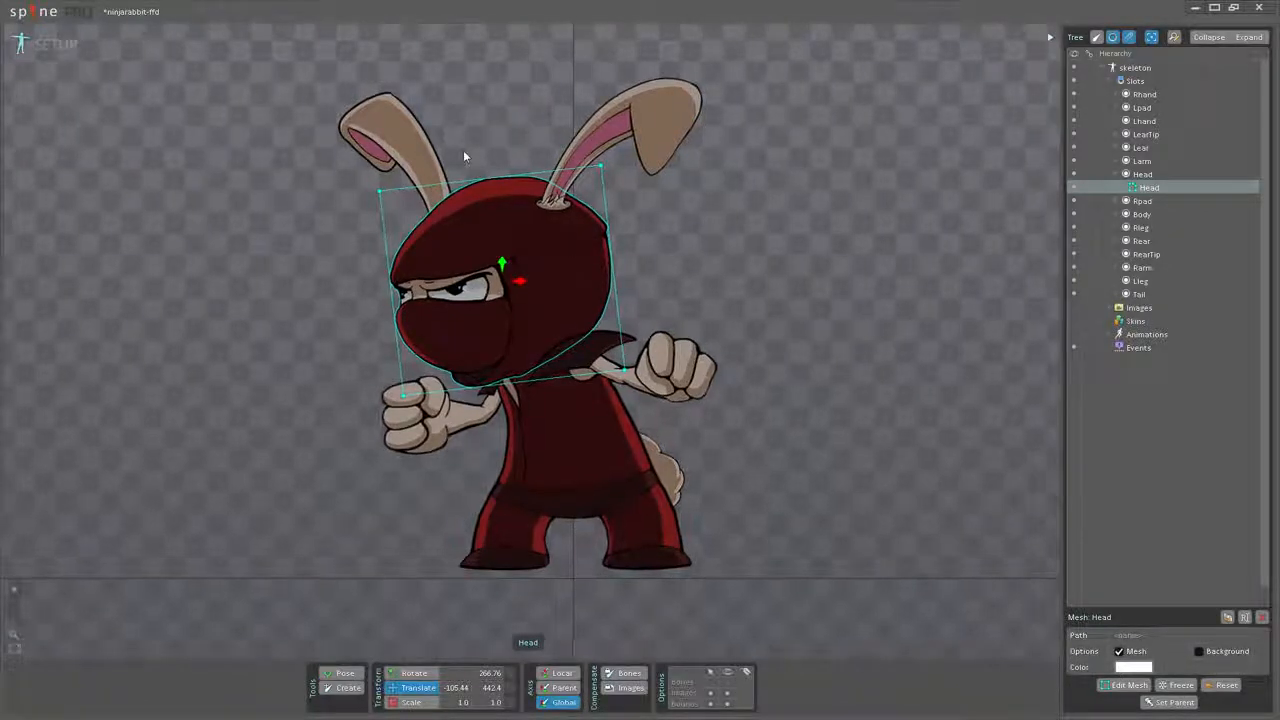
{"action": "scroll", "coordinate": [463, 150], "scroll_direction": "up", "scroll_amount": 5}
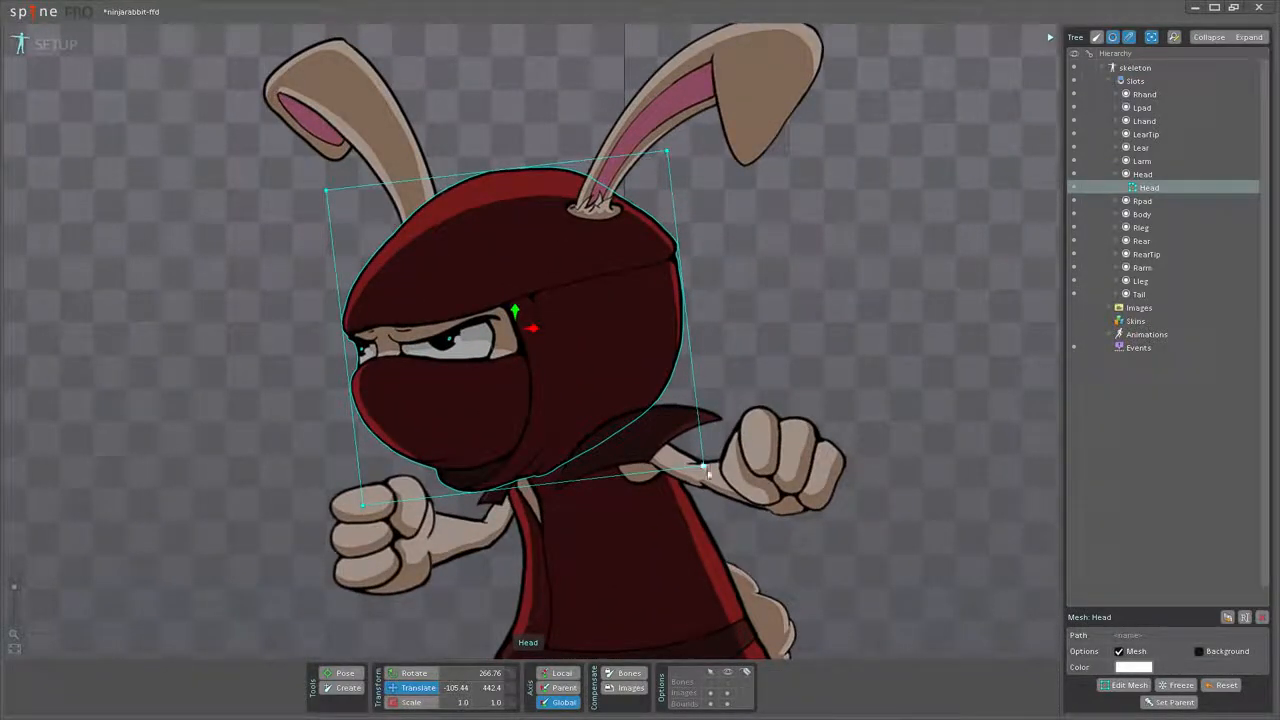
{"action": "mouse_move", "coordinate": [705, 467]}
{"action": "left_mouse_down"}
{"action": "mouse_move", "coordinate": [746, 496]}
{"action": "mouse_move", "coordinate": [758, 404]}
{"action": "mouse_move", "coordinate": [702, 452]}
{"action": "mouse_move", "coordinate": [735, 450]}
{"action": "mouse_move", "coordinate": [794, 477]}
{"action": "mouse_move", "coordinate": [730, 455]}
{"action": "mouse_move", "coordinate": [749, 443]}
{"action": "mouse_move", "coordinate": [705, 458]}
{"action": "left_mouse_up"}
{"action": "left_click", "coordinate": [783, 311]}
{"action": "scroll", "coordinate": [295, 400], "scroll_direction": "up", "scroll_amount": 2}
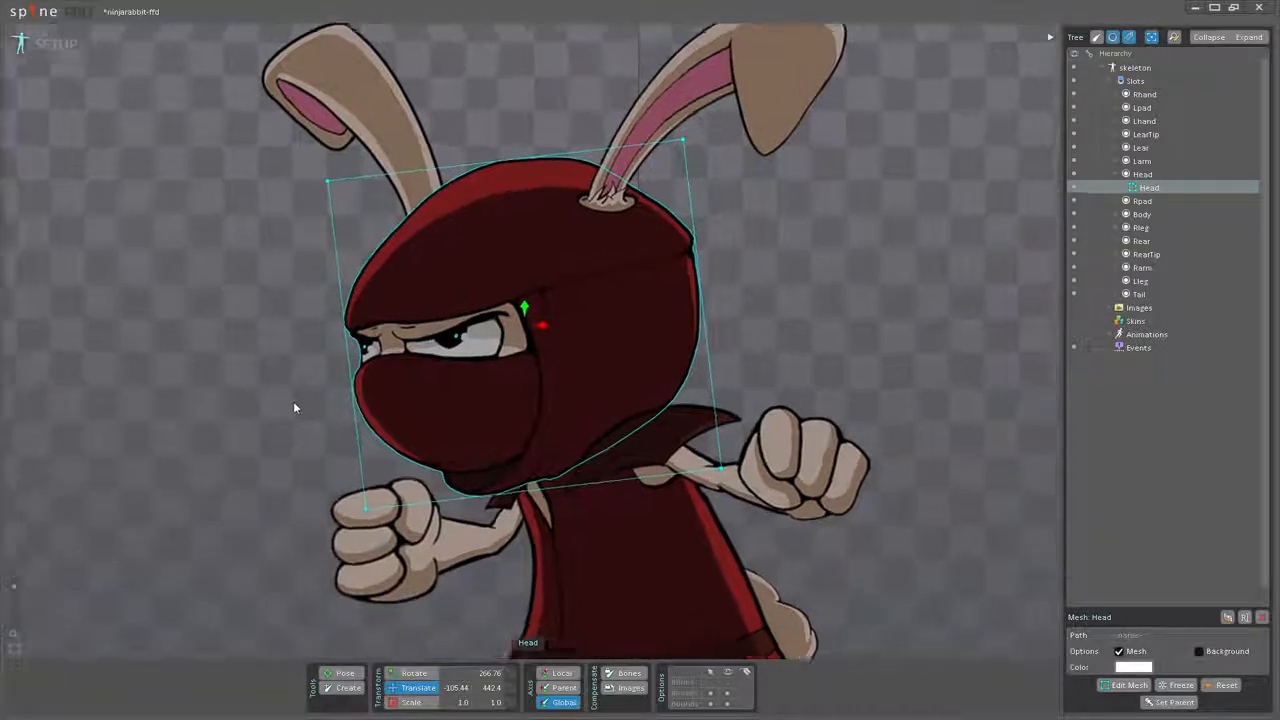
Step: Open the Head mesh in mesh editing mode
{"action": "left_click", "coordinate": [1127, 686]}
{"action": "mouse_move", "coordinate": [877, 286]}
{"action": "left_mouse_down"}
{"action": "mouse_move", "coordinate": [904, 294]}
{"action": "mouse_move", "coordinate": [872, 303]}
{"action": "left_mouse_up"}
{"action": "scroll", "coordinate": [846, 278], "scroll_direction": "up", "scroll_amount": 1}
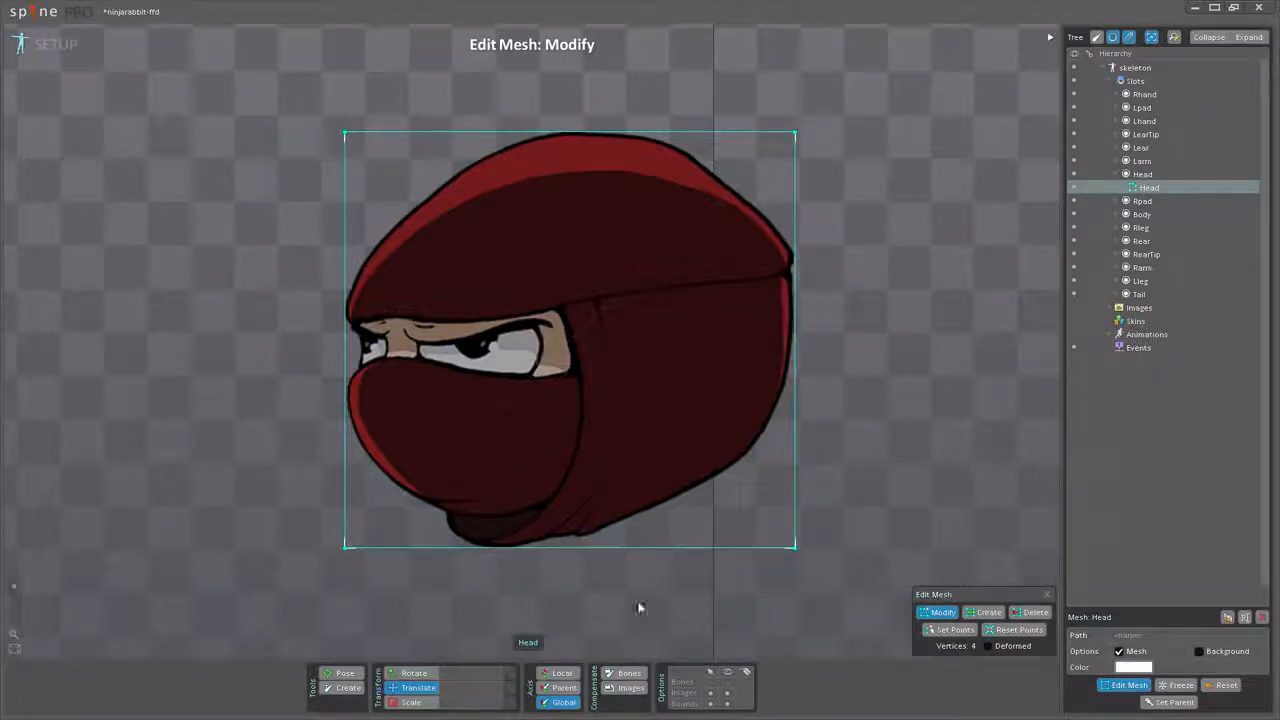
Step: Replace the rectangular hull with a closed outline traced point by point around the head, using Set Points
{"action": "left_click", "coordinate": [952, 630]}
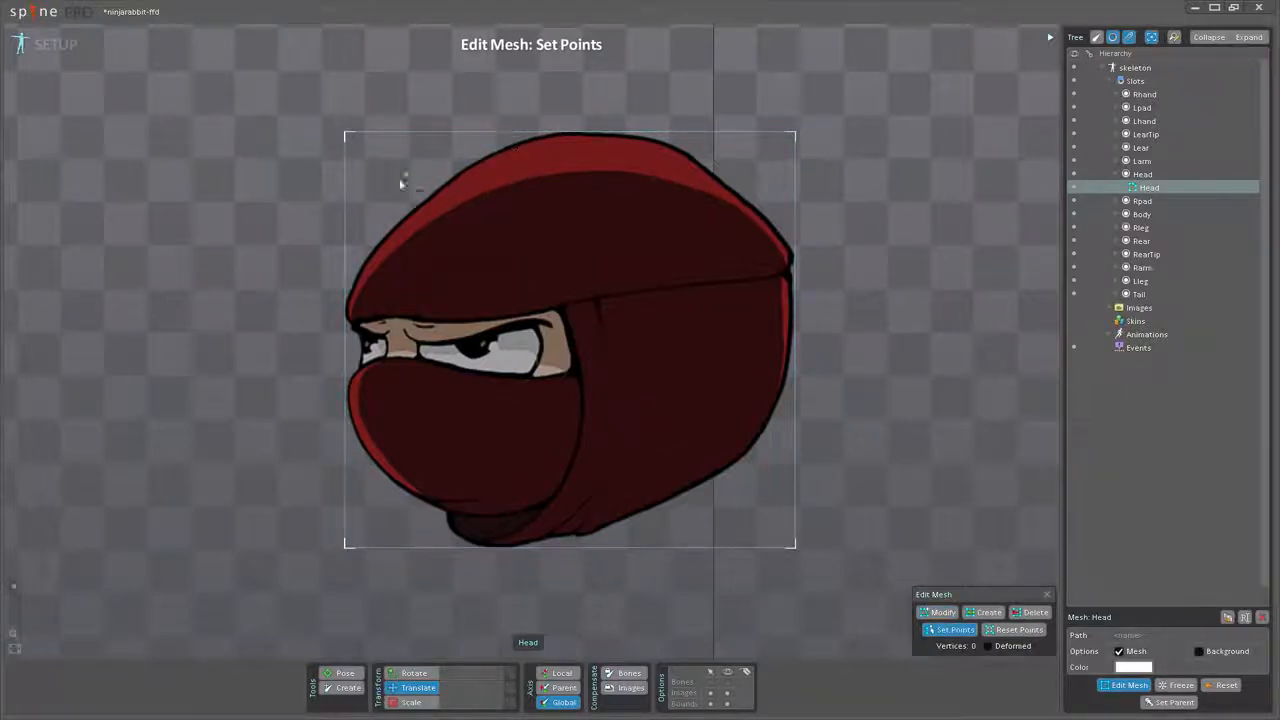
{"action": "left_click", "coordinate": [527, 132]}
{"action": "left_click", "coordinate": [441, 175]}
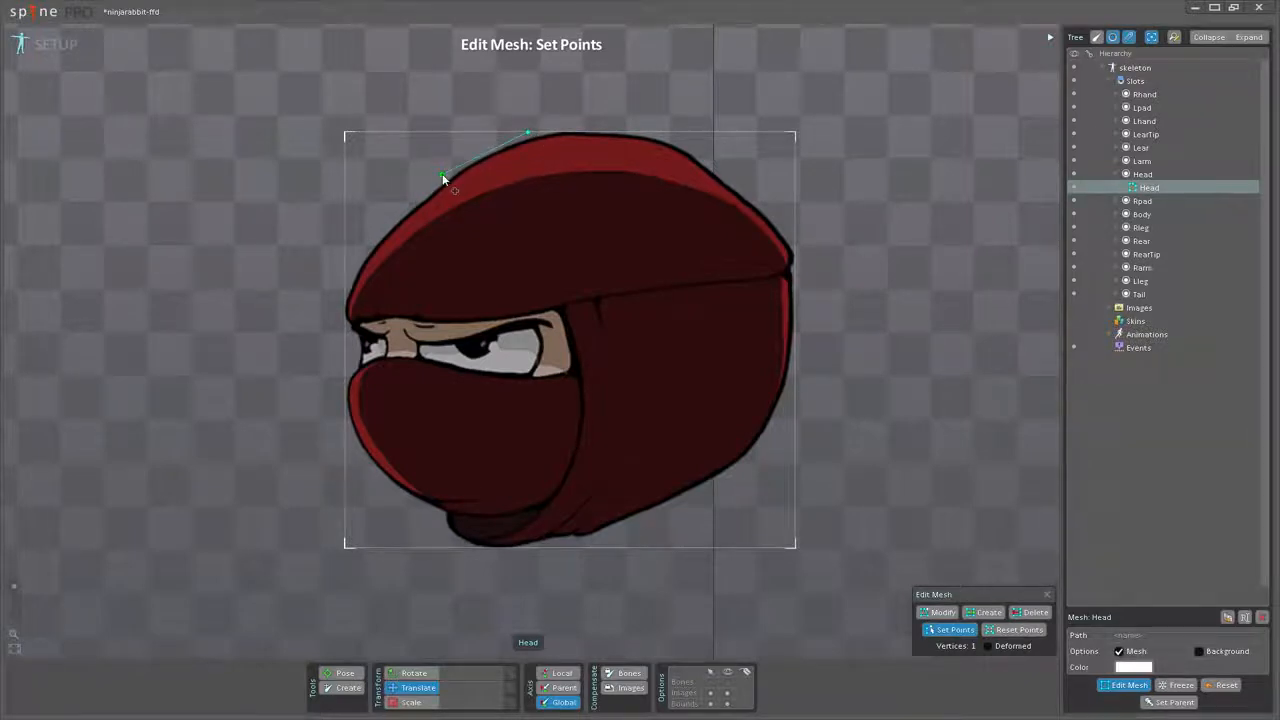
{"action": "left_click", "coordinate": [376, 233]}
{"action": "left_click", "coordinate": [344, 292]}
{"action": "left_click", "coordinate": [345, 413]}
{"action": "left_click", "coordinate": [363, 460]}
{"action": "left_click", "coordinate": [432, 517]}
{"action": "left_click", "coordinate": [457, 548]}
{"action": "left_click", "coordinate": [567, 548]}
{"action": "left_click", "coordinate": [692, 506]}
{"action": "left_click", "coordinate": [794, 360]}
{"action": "left_click", "coordinate": [794, 264]}
{"action": "left_click", "coordinate": [794, 238]}
{"action": "left_click", "coordinate": [717, 162]}
{"action": "left_click", "coordinate": [646, 132]}
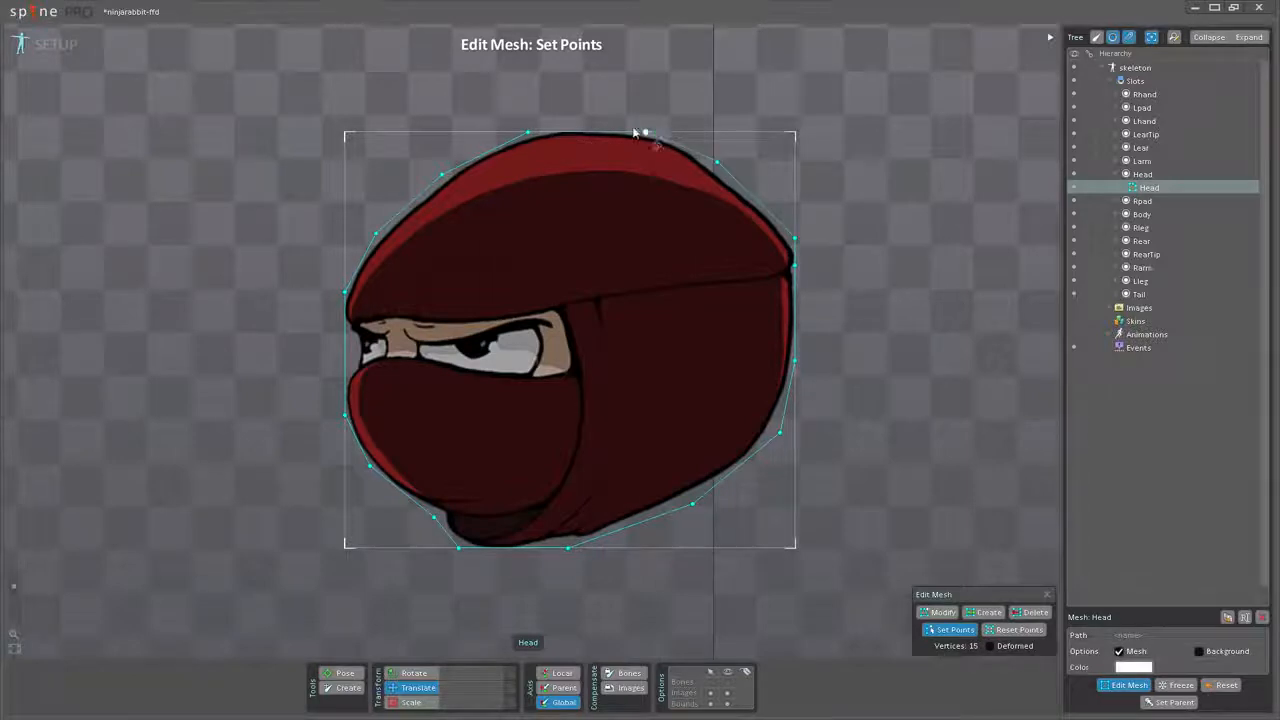
{"action": "left_click", "coordinate": [529, 134]}
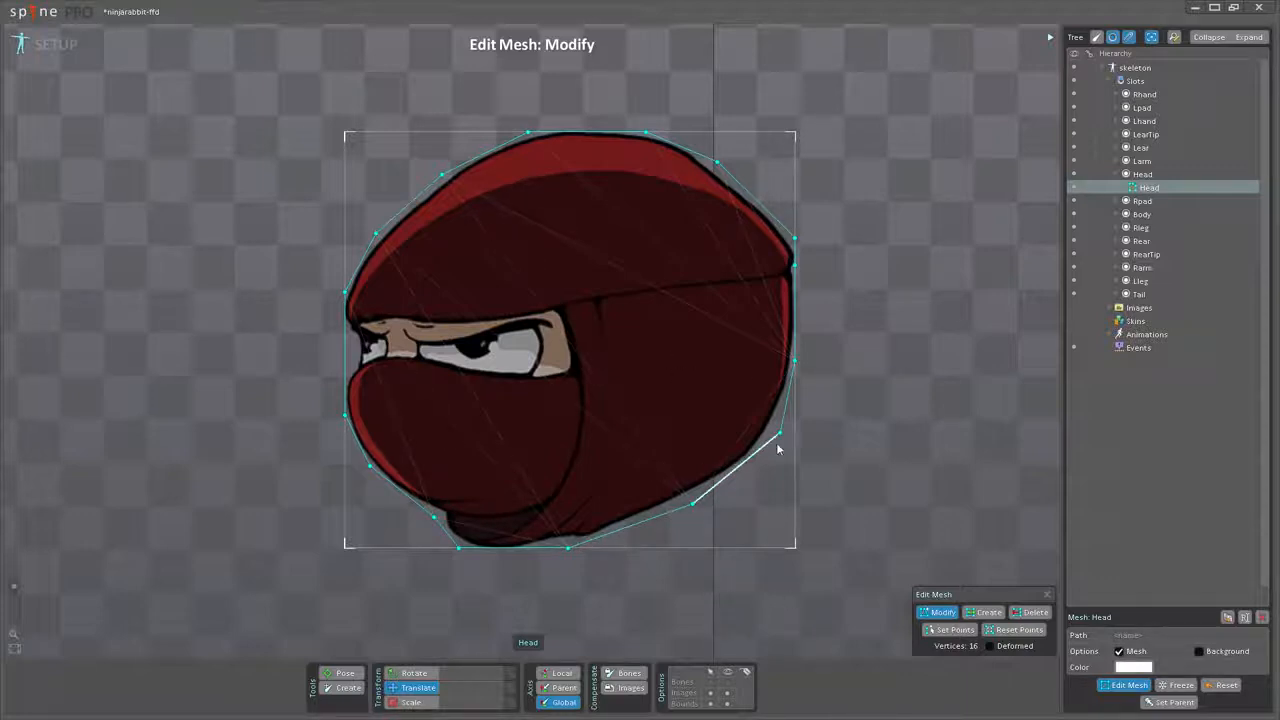
Step: Discard the traced outline and reset the mesh points to the original rectangle
{"action": "key", "text": "ctrl+z"}
{"action": "left_click", "coordinate": [1018, 629]}
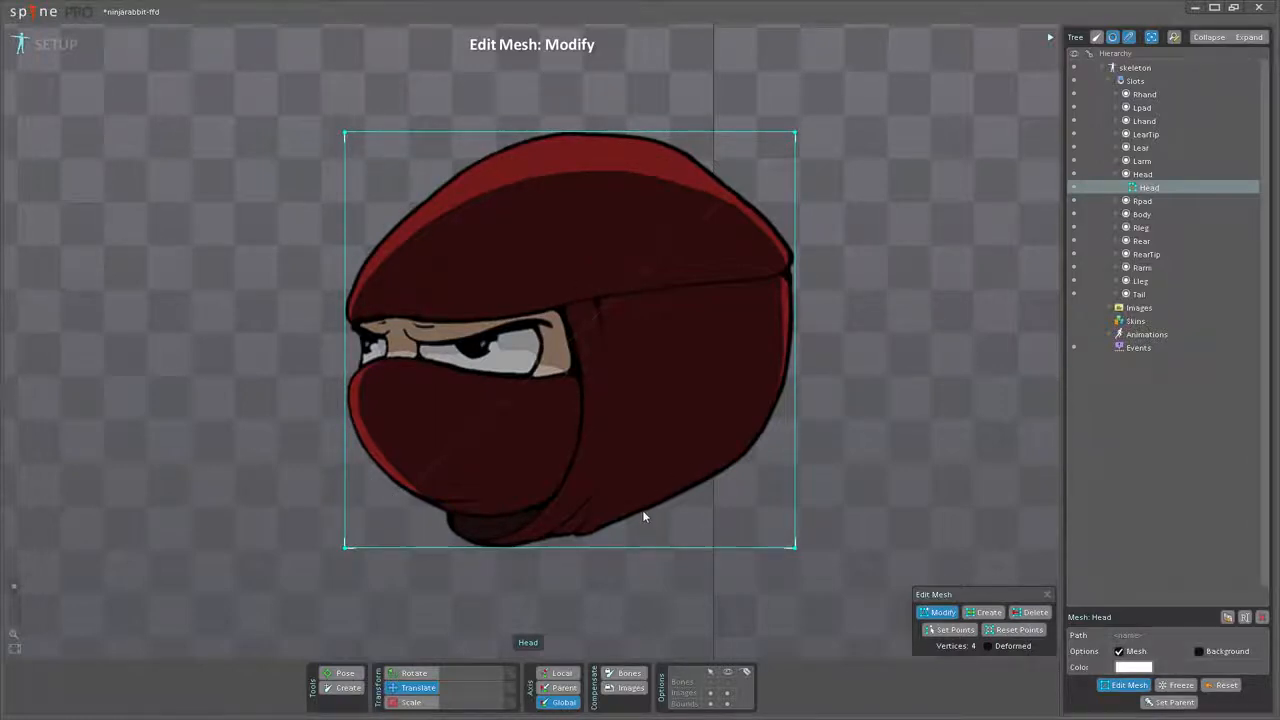
Step: Create a closed loop of 16 edge-connected vertices hugging the head's contour, inside the rectangular hull
{"action": "left_click", "coordinate": [988, 612]}
{"action": "left_click", "coordinate": [522, 134]}
{"action": "left_click", "coordinate": [446, 170]}
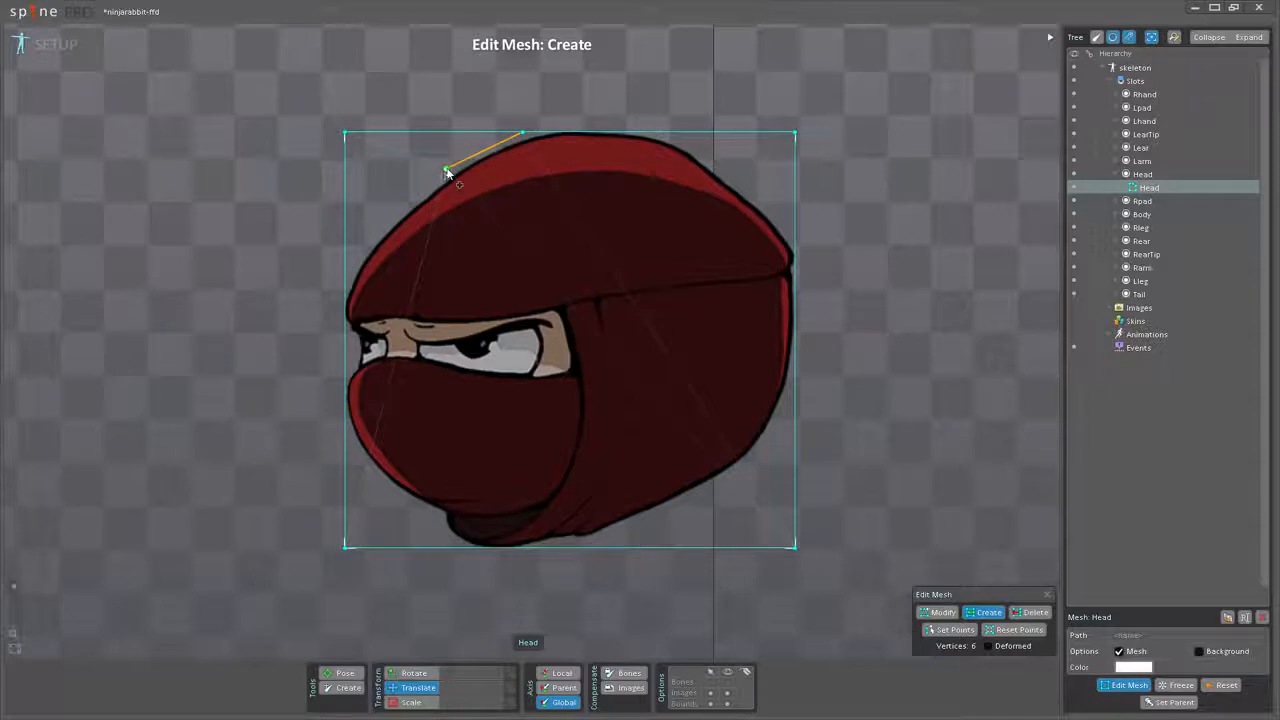
{"action": "left_click", "coordinate": [379, 228]}
{"action": "left_click", "coordinate": [347, 275]}
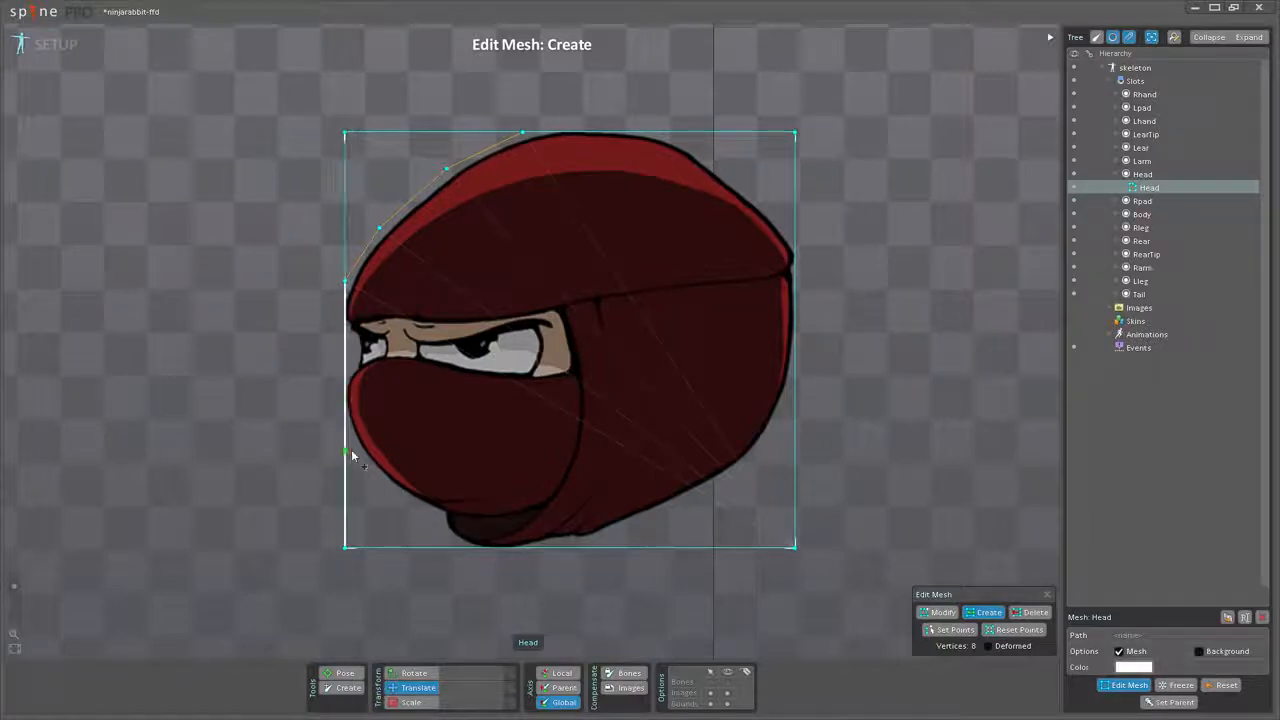
{"action": "left_click", "coordinate": [345, 422]}
{"action": "left_click", "coordinate": [372, 480]}
{"action": "left_click", "coordinate": [436, 517]}
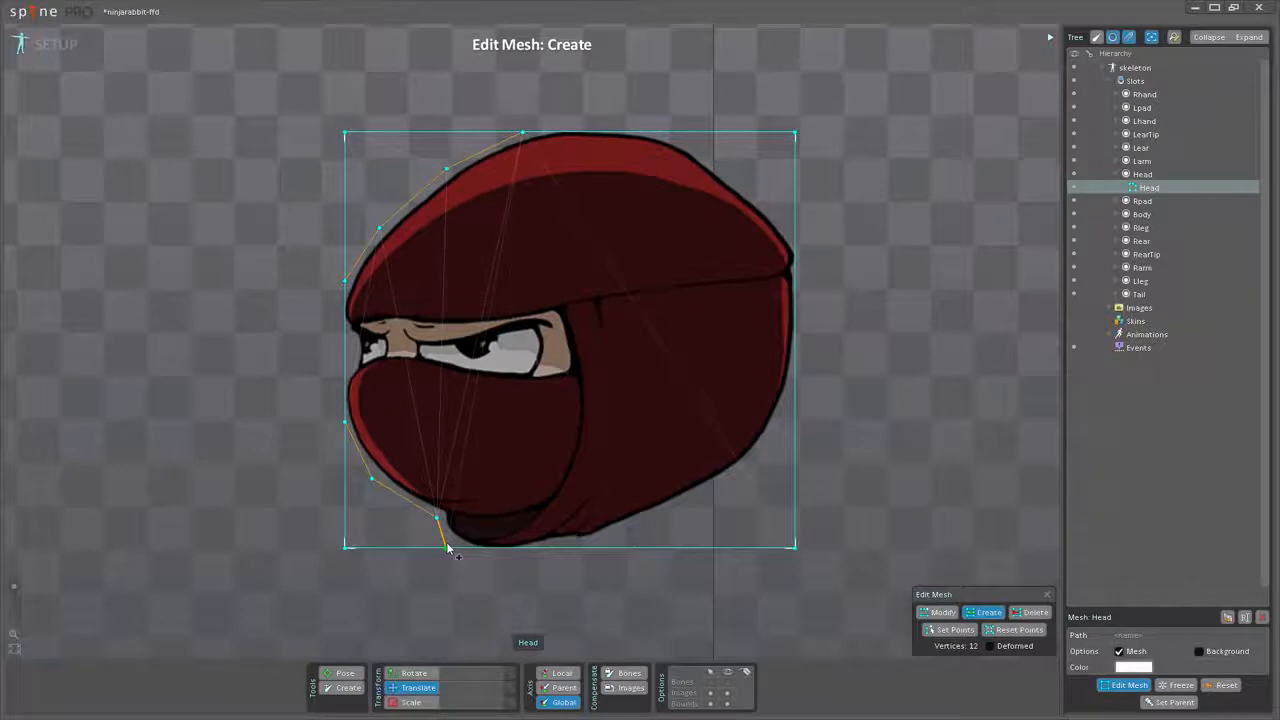
{"action": "left_click", "coordinate": [564, 548]}
{"action": "left_click", "coordinate": [681, 513]}
{"action": "left_click", "coordinate": [773, 444]}
{"action": "left_click", "coordinate": [795, 368]}
{"action": "left_click", "coordinate": [795, 271]}
{"action": "left_click", "coordinate": [795, 240]}
{"action": "left_click", "coordinate": [722, 162]}
{"action": "left_click", "coordinate": [681, 133]}
{"action": "left_click_drag", "start_coordinate": [680, 134], "coordinate": [645, 131]}
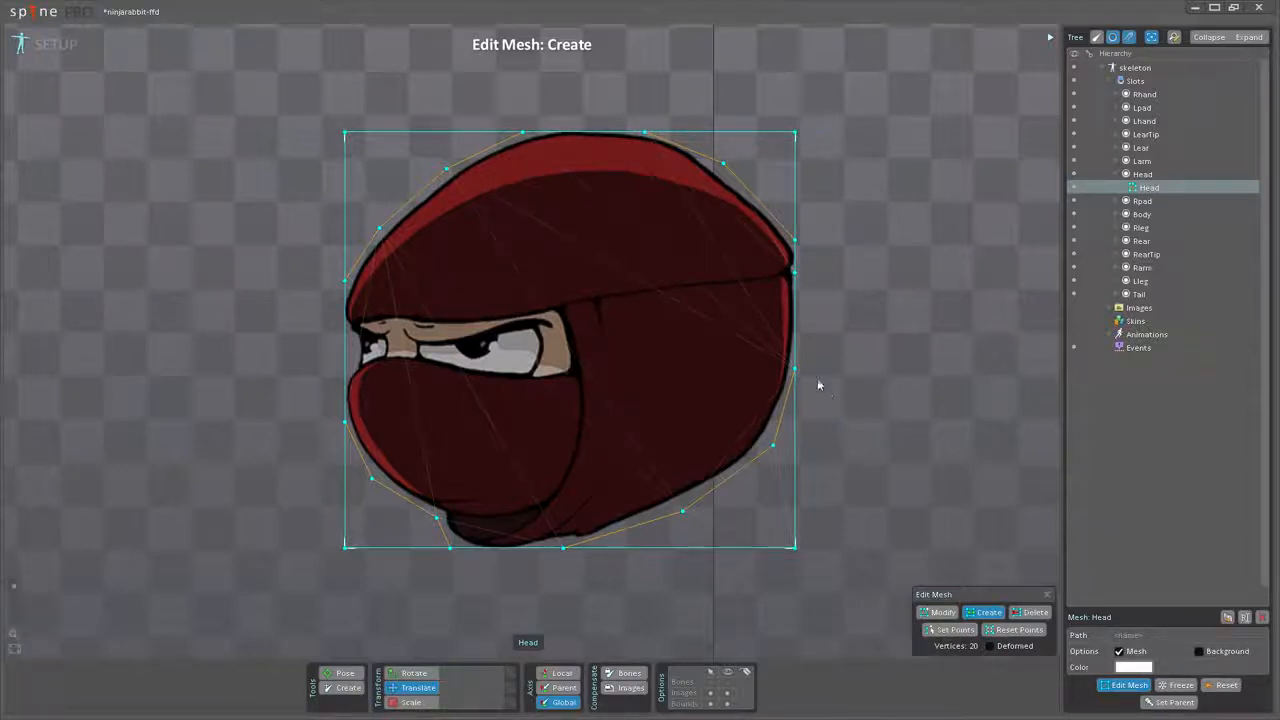
Step: Delete the four rectangle corner vertices from the head mesh and finish mesh editing
{"action": "left_click", "coordinate": [1028, 612]}
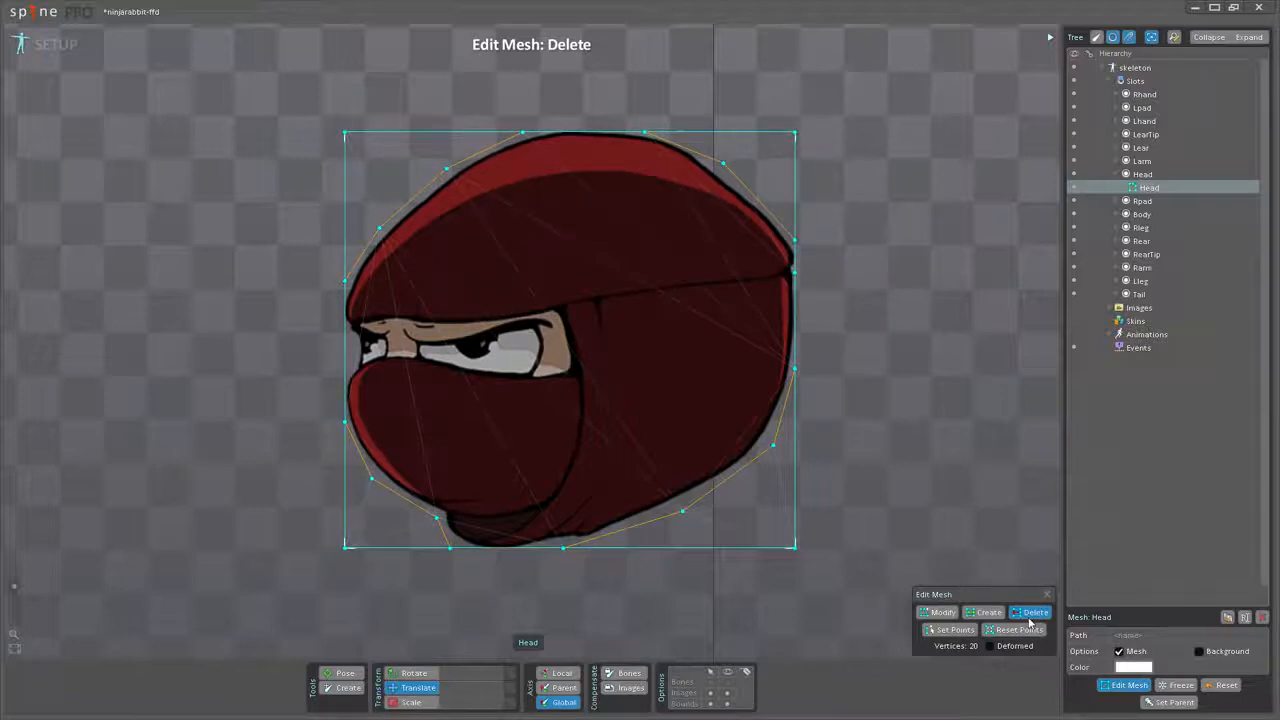
{"action": "left_click", "coordinate": [797, 549]}
{"action": "left_click", "coordinate": [344, 131]}
{"action": "left_click", "coordinate": [795, 131]}
{"action": "left_click", "coordinate": [344, 546]}
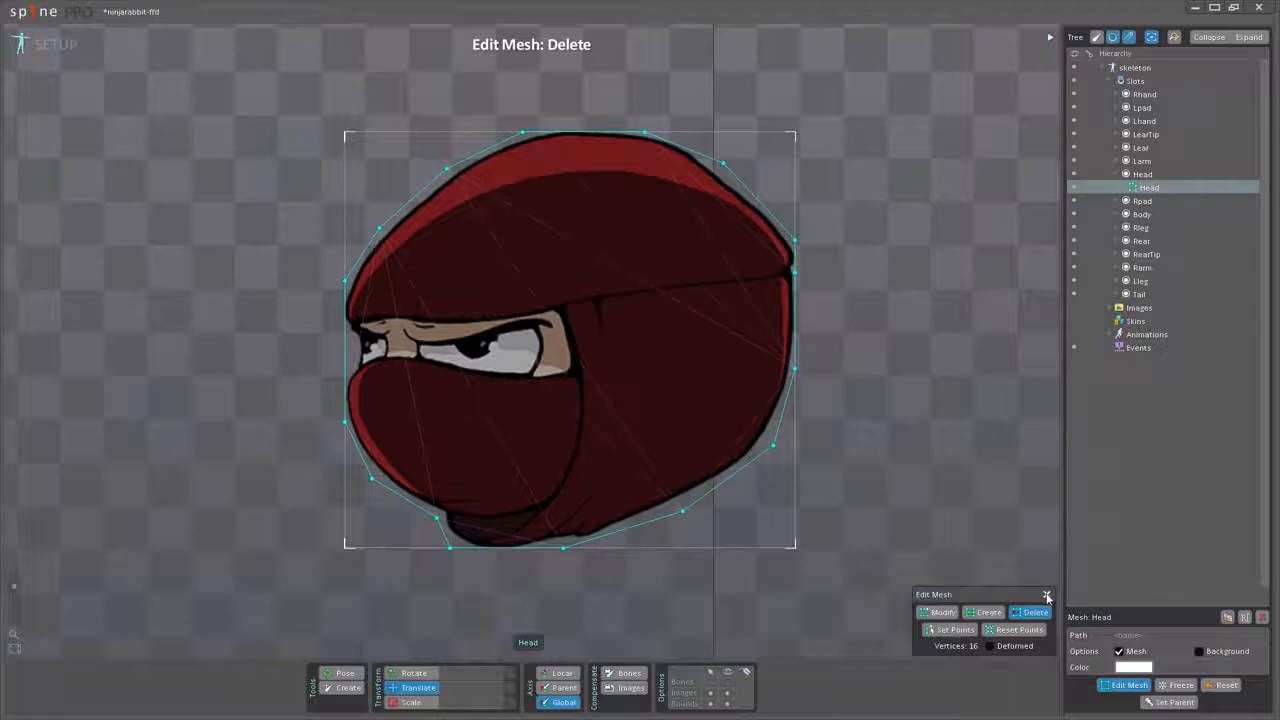
{"action": "left_click", "coordinate": [1046, 596]}
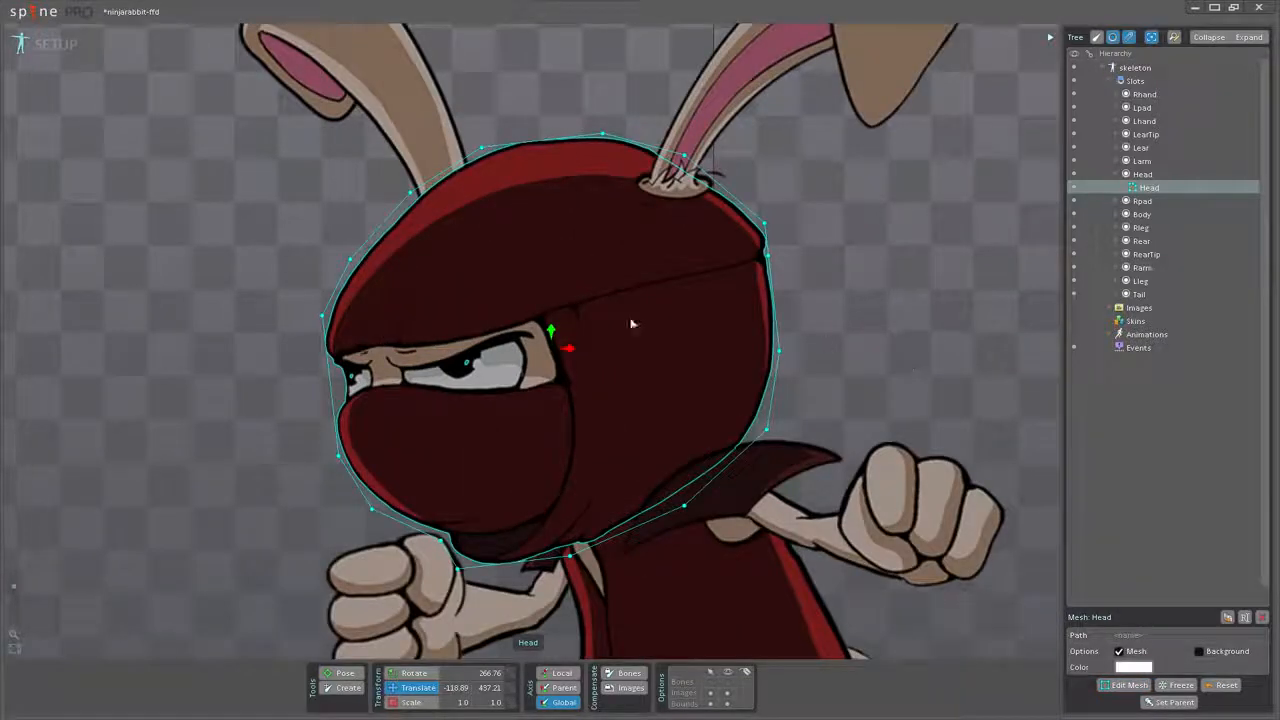
Step: Nudge the outline vertex at the upper back of the hood slightly upward and undo a further outward move
{"action": "mouse_move", "coordinate": [765, 228]}
{"action": "left_mouse_down"}
{"action": "mouse_move", "coordinate": [814, 151]}
{"action": "mouse_move", "coordinate": [770, 207]}
{"action": "left_mouse_up"}
{"action": "mouse_move", "coordinate": [602, 131]}
{"action": "left_mouse_down"}
{"action": "mouse_move", "coordinate": [584, 55]}
{"action": "mouse_move", "coordinate": [589, 123]}
{"action": "mouse_move", "coordinate": [591, 95]}
{"action": "mouse_move", "coordinate": [602, 131]}
{"action": "left_mouse_up"}
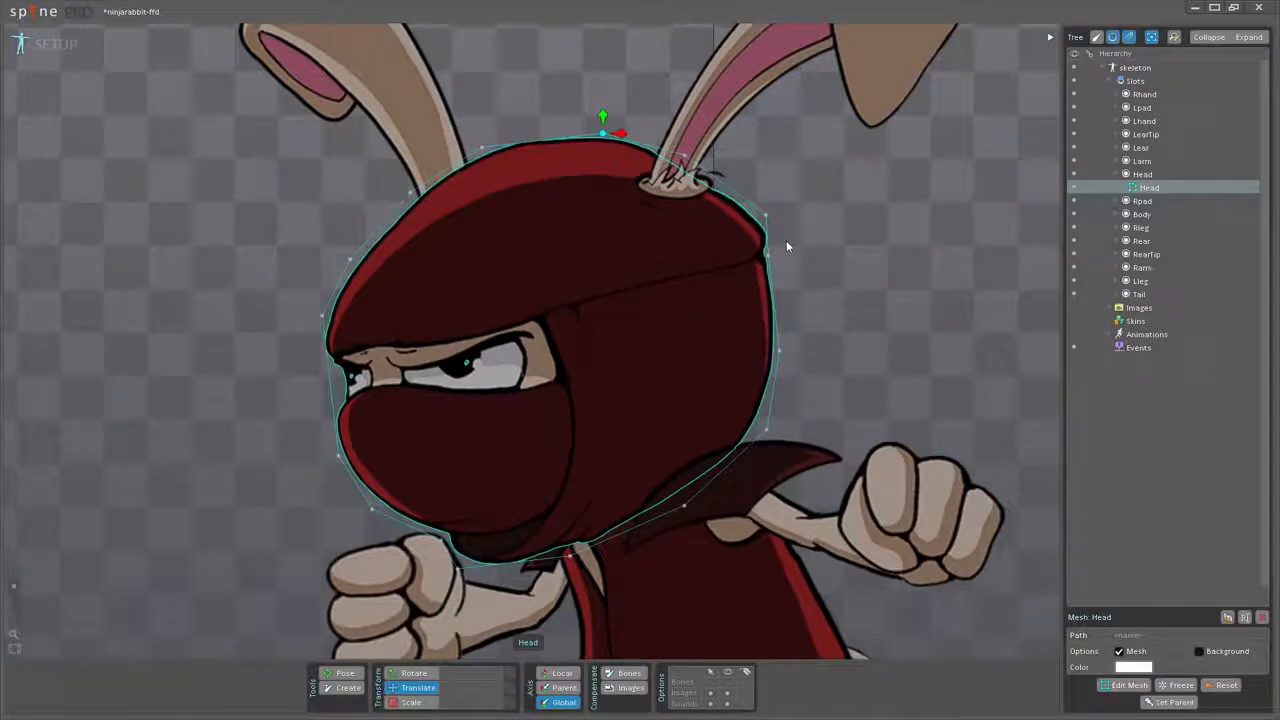
{"action": "mouse_move", "coordinate": [769, 214]}
{"action": "left_mouse_down"}
{"action": "mouse_move", "coordinate": [799, 182]}
{"action": "mouse_move", "coordinate": [774, 217]}
{"action": "mouse_move", "coordinate": [825, 179]}
{"action": "mouse_move", "coordinate": [786, 212]}
{"action": "left_mouse_up"}
{"action": "key", "text": "ctrl+z"}
{"action": "left_click", "coordinate": [324, 238]}
{"action": "left_click_drag", "start_coordinate": [320, 239], "coordinate": [345, 258]}
Step: Create inner vertices and edges in the head mesh that frame the eye opening with a double row above and below
{"action": "left_click", "coordinate": [1128, 685]}
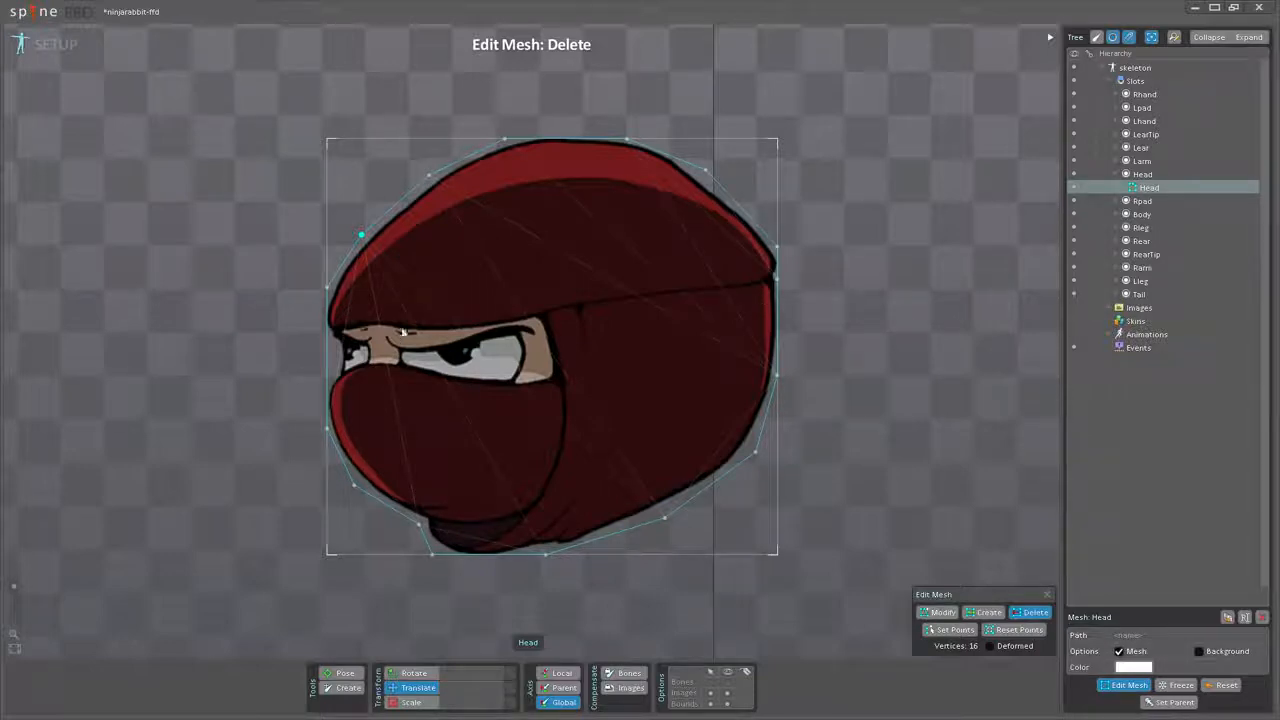
{"action": "left_click", "coordinate": [985, 612]}
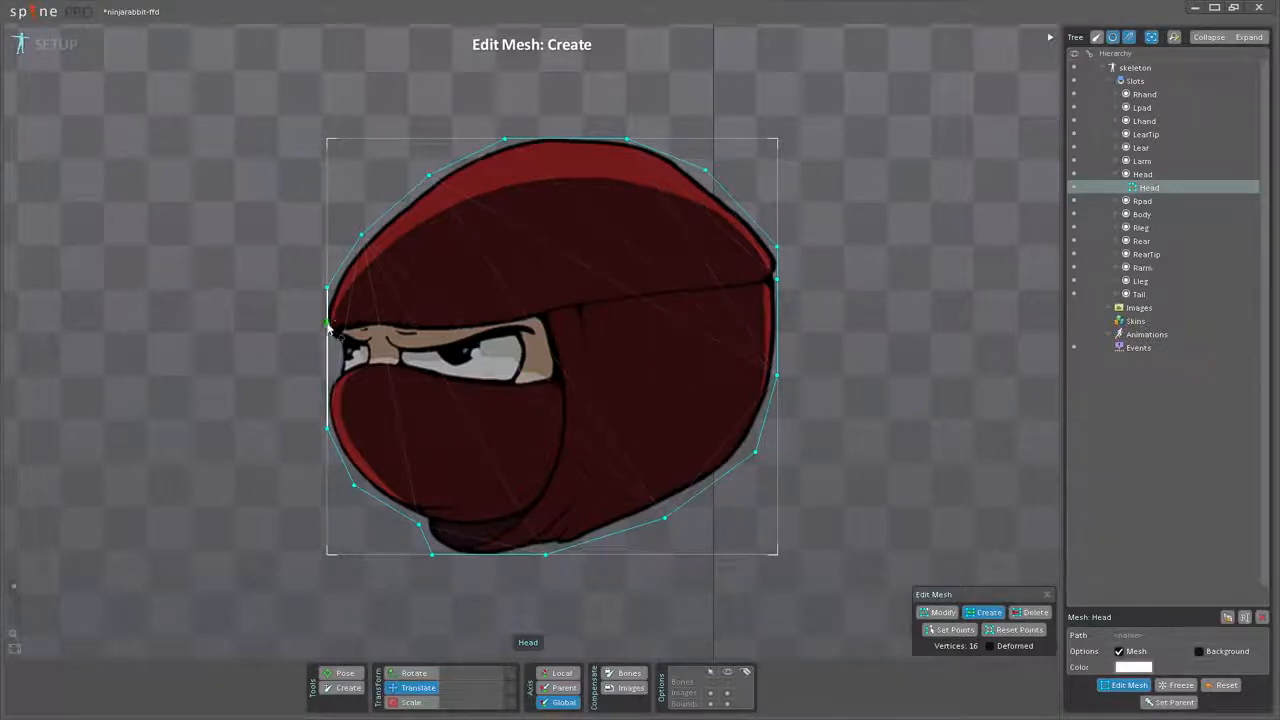
{"action": "left_click_drag", "start_coordinate": [328, 329], "coordinate": [327, 287]}
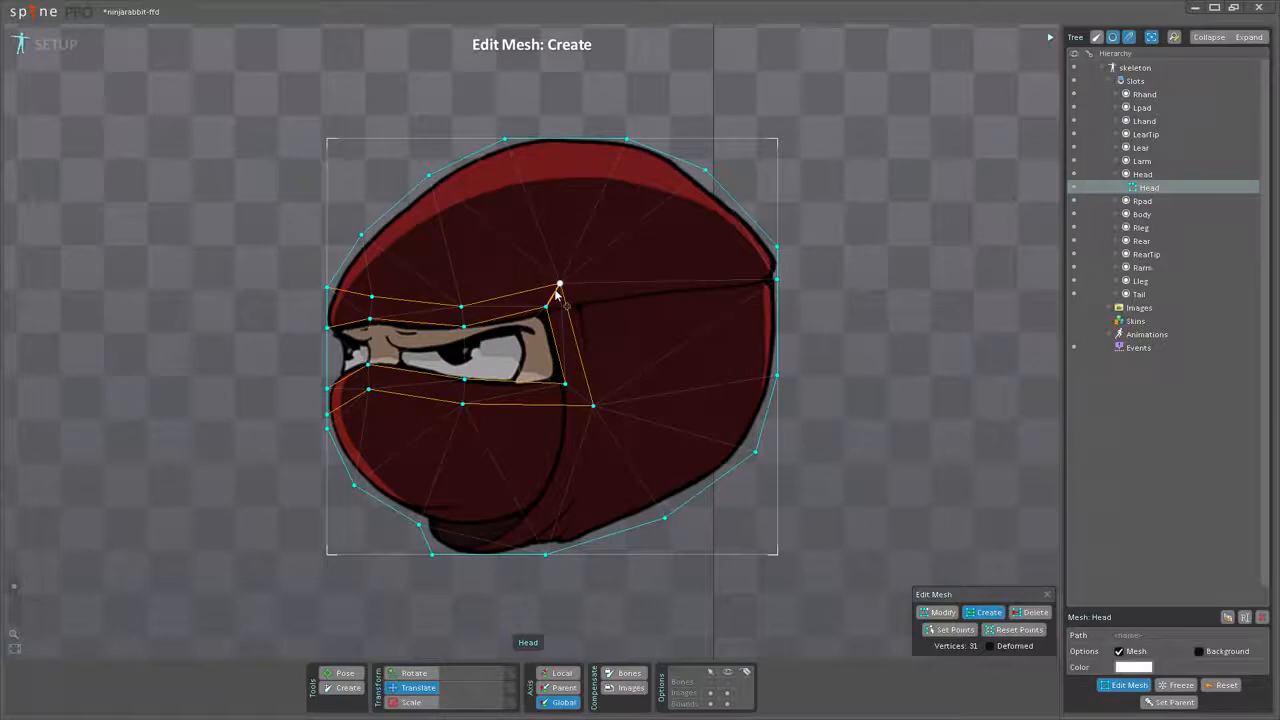
{"action": "left_click_drag", "start_coordinate": [463, 327], "coordinate": [460, 308]}
{"action": "left_click_drag", "start_coordinate": [464, 381], "coordinate": [463, 404]}
{"action": "left_click_drag", "start_coordinate": [565, 385], "coordinate": [593, 407]}
Step: Add a vertex above the brow, connect it by edges to the front and back outline, and finish mesh editing
{"action": "left_click_drag", "start_coordinate": [613, 290], "coordinate": [549, 245]}
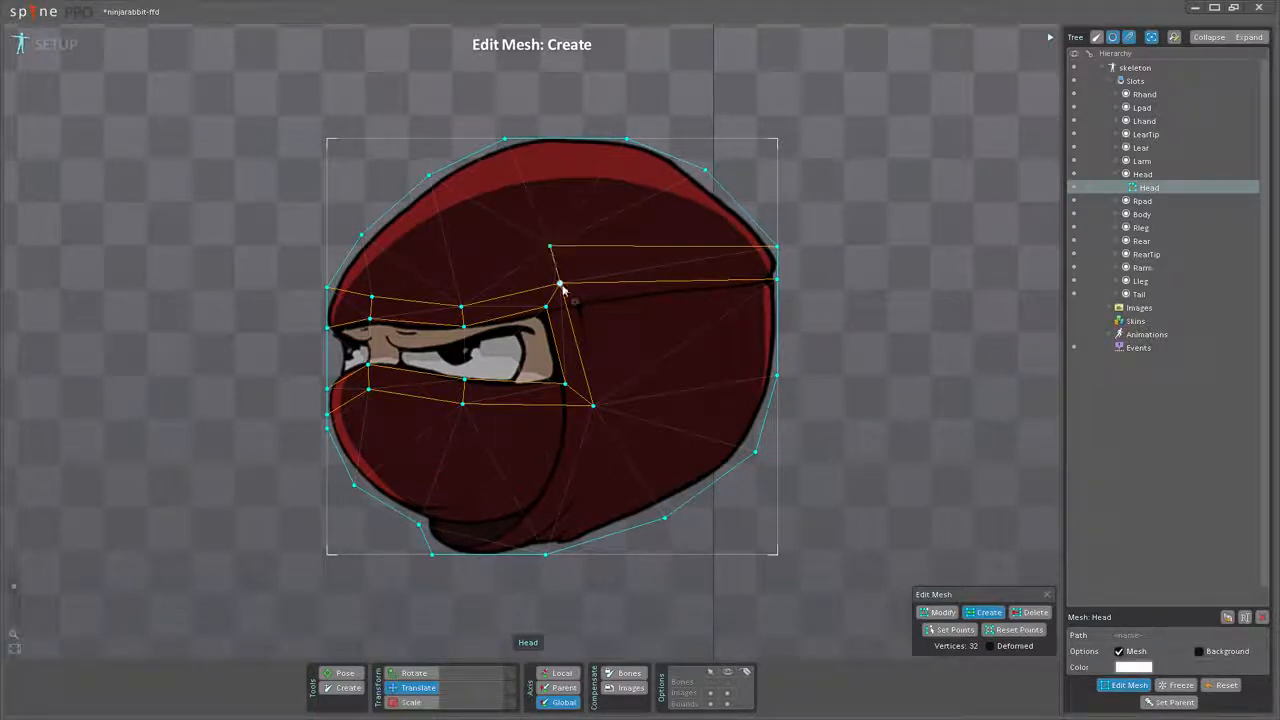
{"action": "left_click_drag", "start_coordinate": [549, 246], "coordinate": [361, 235]}
{"action": "left_click", "coordinate": [1047, 594]}
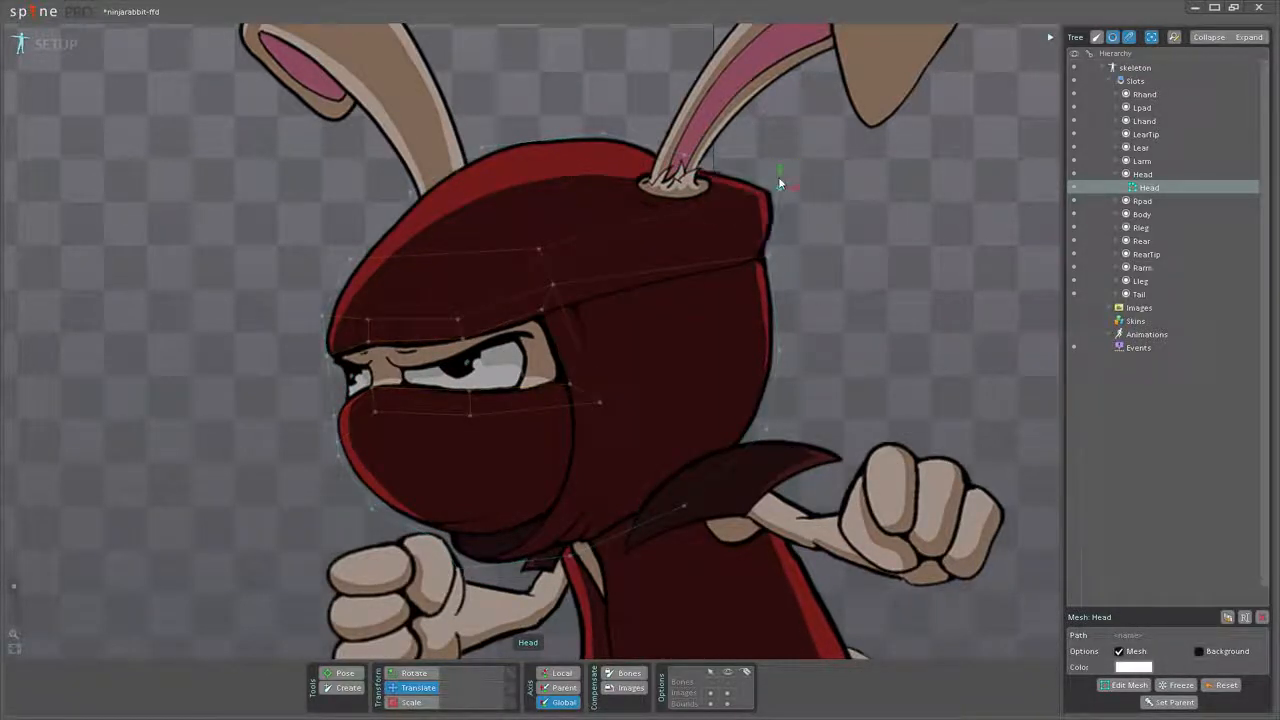
Step: Select the six inner vertices along the hood edge above the eyes and move them upward
{"action": "left_click", "coordinate": [490, 331]}
{"action": "left_click", "coordinate": [490, 315], "text": "ctrl"}
{"action": "left_click", "coordinate": [440, 323], "text": "ctrl"}
{"action": "left_click", "coordinate": [441, 341], "text": "ctrl"}
{"action": "mouse_move", "coordinate": [458, 301]}
{"action": "left_mouse_down"}
{"action": "mouse_move", "coordinate": [466, 267]}
{"action": "mouse_move", "coordinate": [463, 291]}
{"action": "left_mouse_up"}
{"action": "left_click_drag", "start_coordinate": [428, 345], "coordinate": [432, 350]}
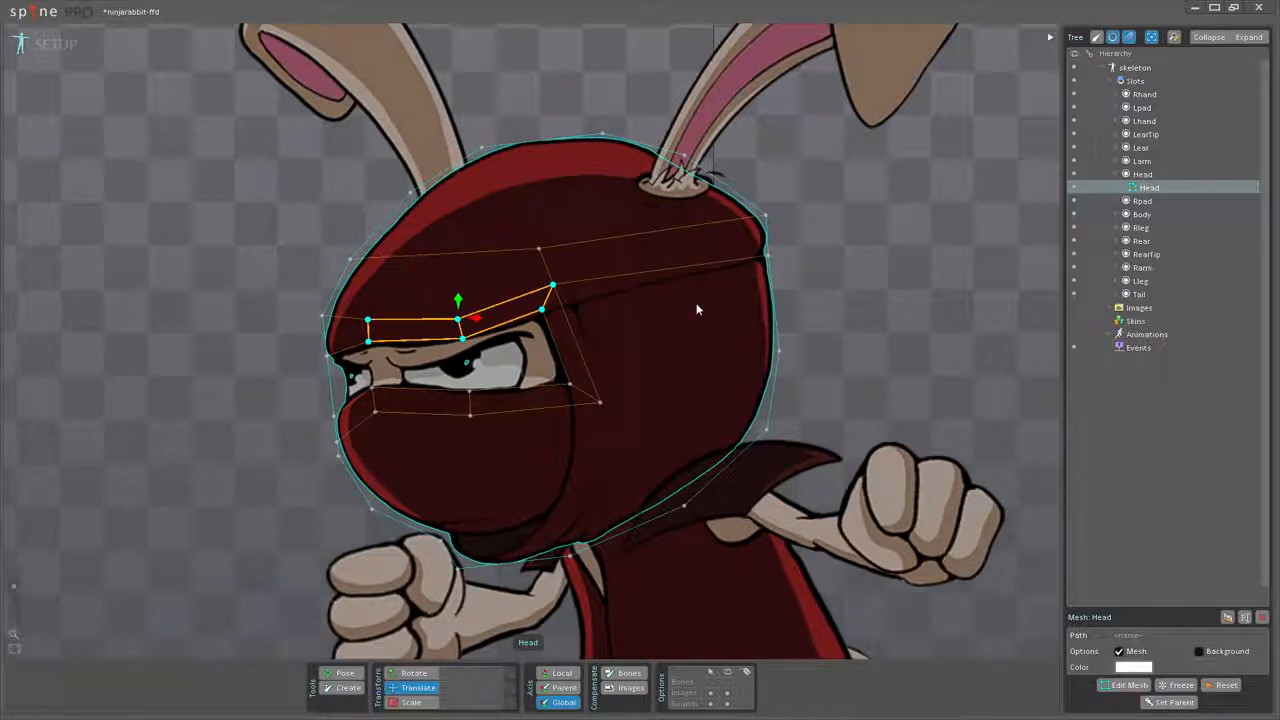
{"action": "left_click_drag", "start_coordinate": [460, 297], "coordinate": [459, 273]}
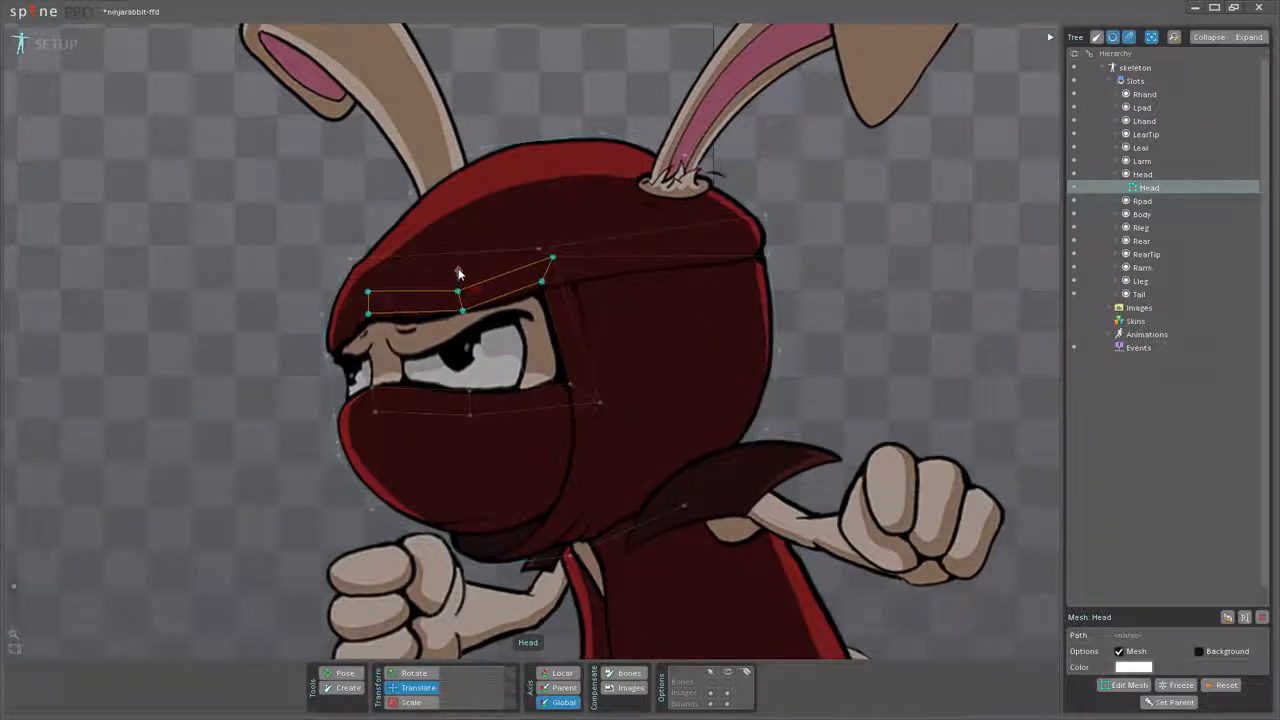
Step: Edit the mesh with Deformed enabled, reposition the front lower brow vertex, and disable Deformed before leaving mesh editing
{"action": "left_click", "coordinate": [1121, 686]}
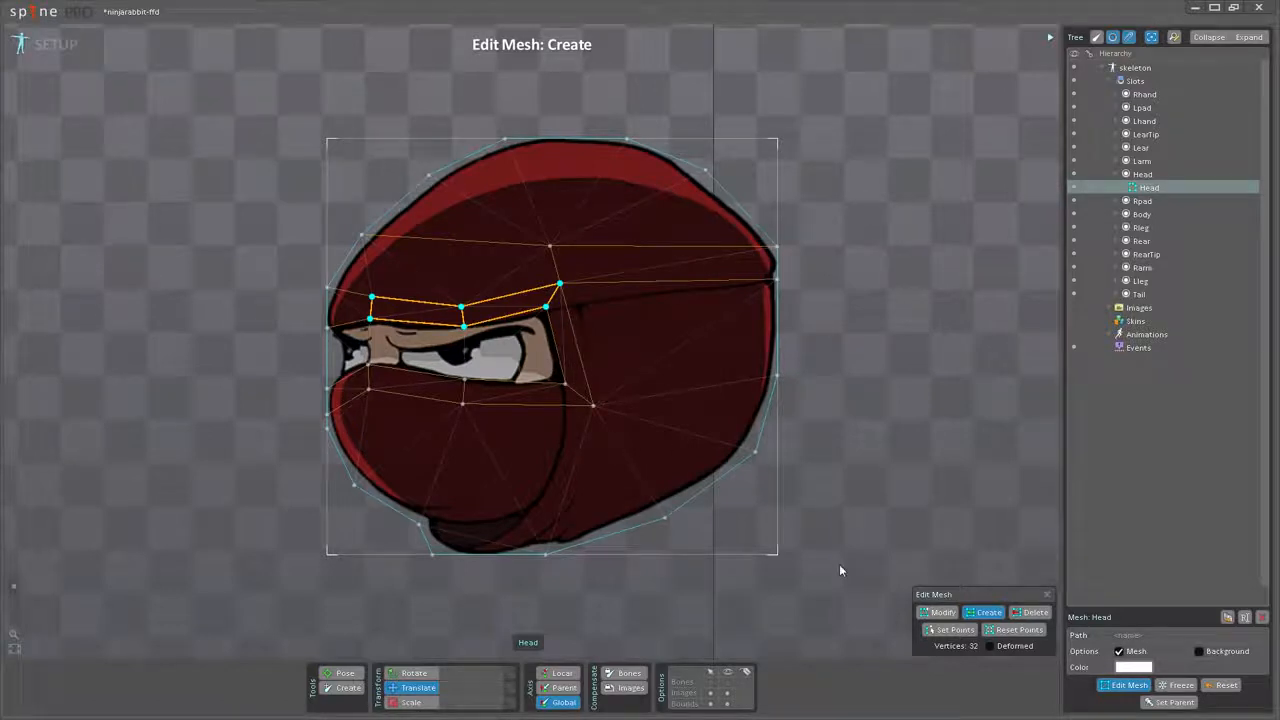
{"action": "left_click", "coordinate": [990, 647]}
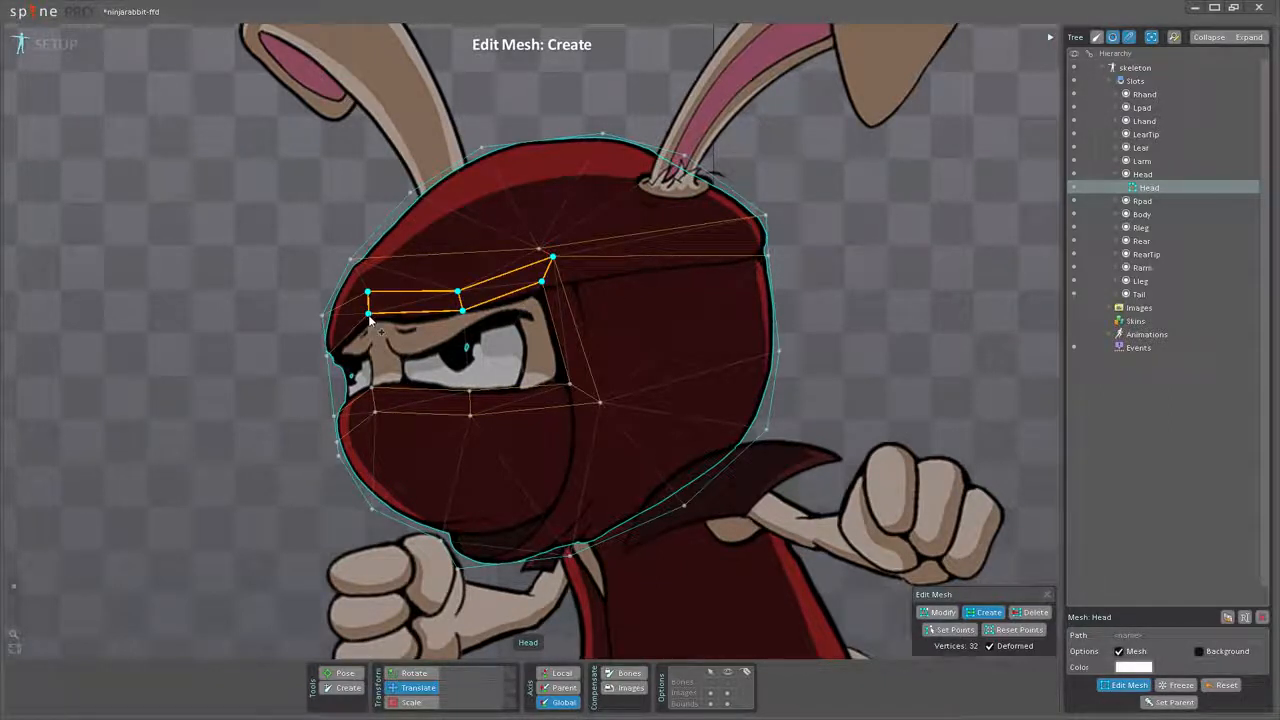
{"action": "left_click", "coordinate": [937, 612]}
{"action": "left_click_drag", "start_coordinate": [371, 320], "coordinate": [392, 355]}
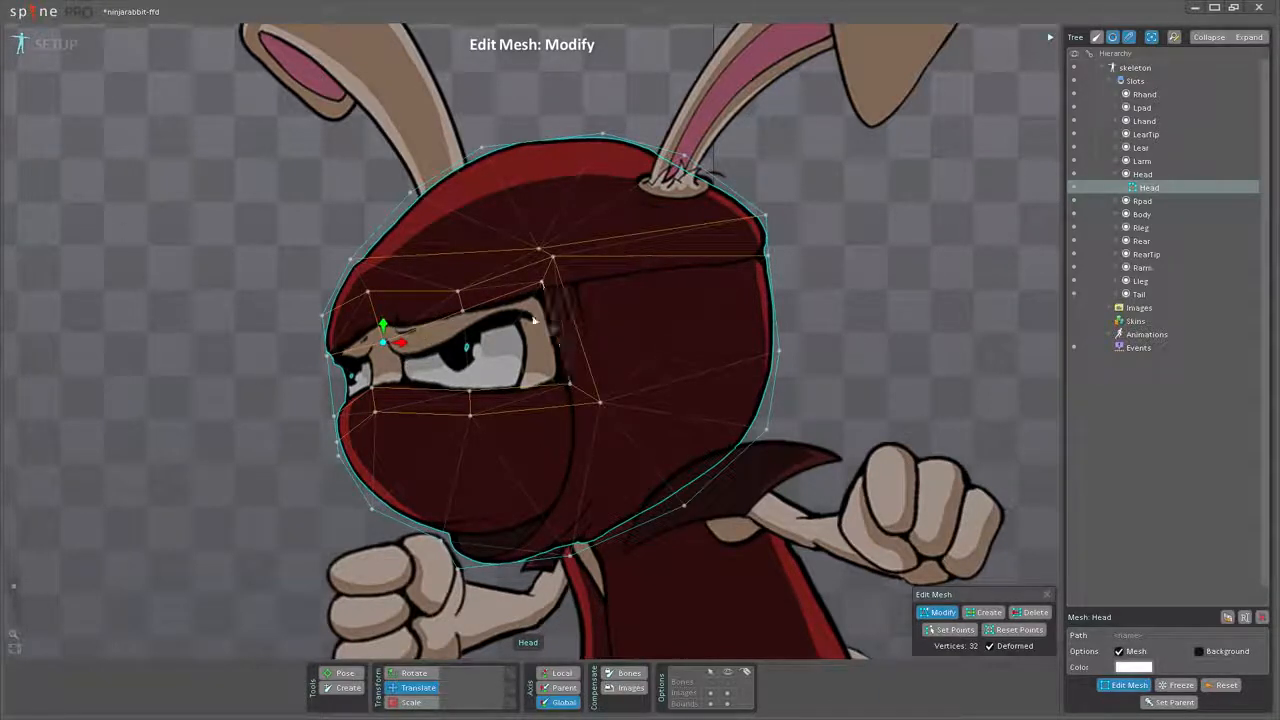
{"action": "left_click_drag", "start_coordinate": [383, 342], "coordinate": [370, 320]}
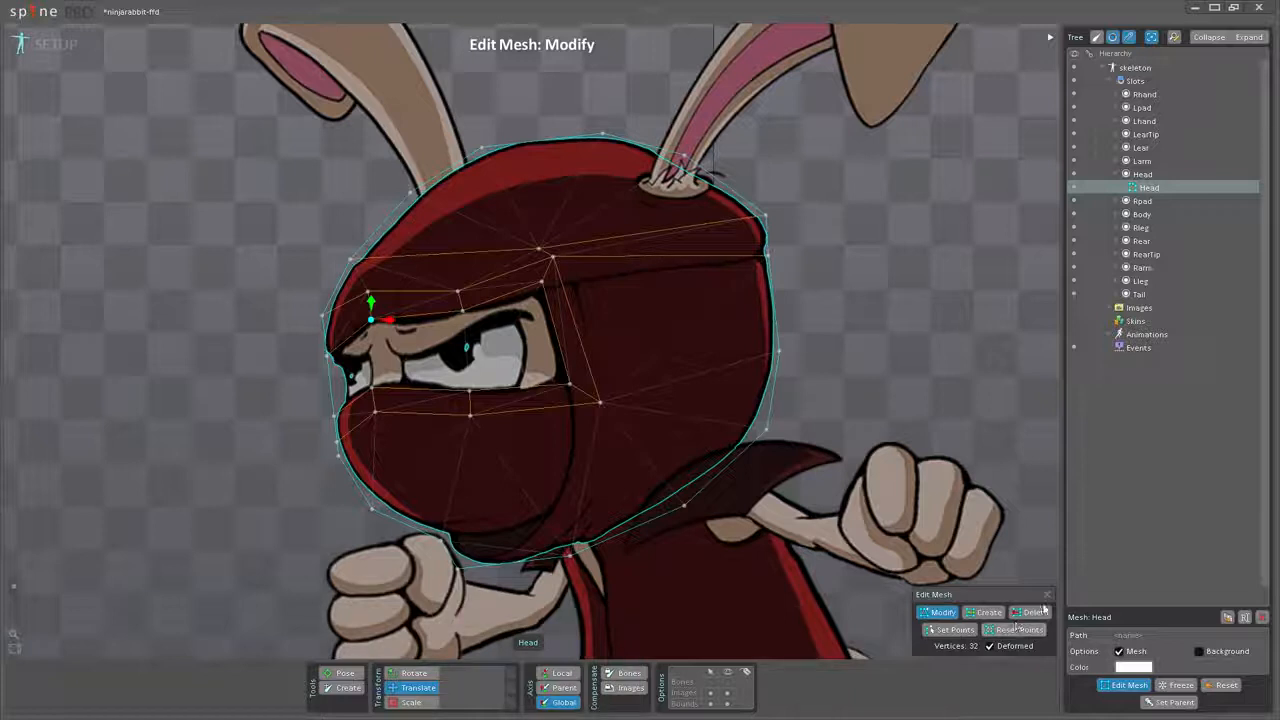
{"action": "left_click", "coordinate": [990, 647]}
{"action": "left_click", "coordinate": [1047, 595]}
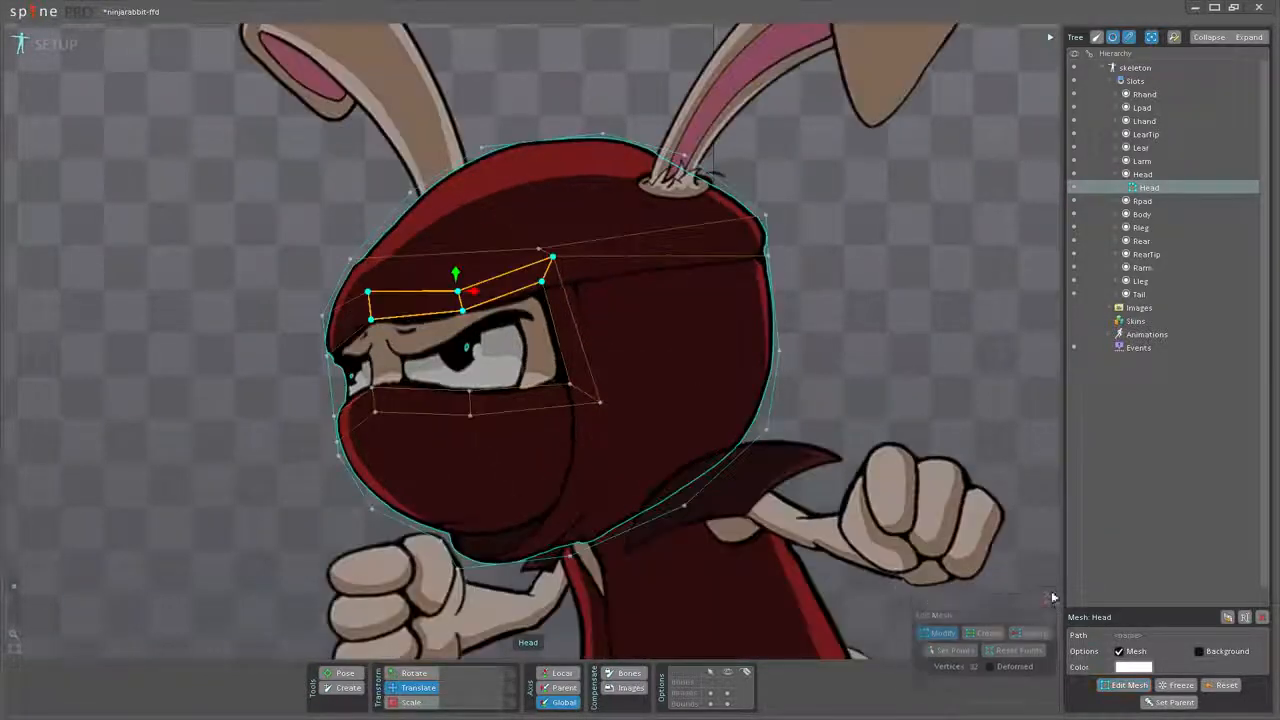
Step: Undo the brow vertex changes and the vertex selection on the head mesh
{"action": "key", "text": "ctrl+z"}
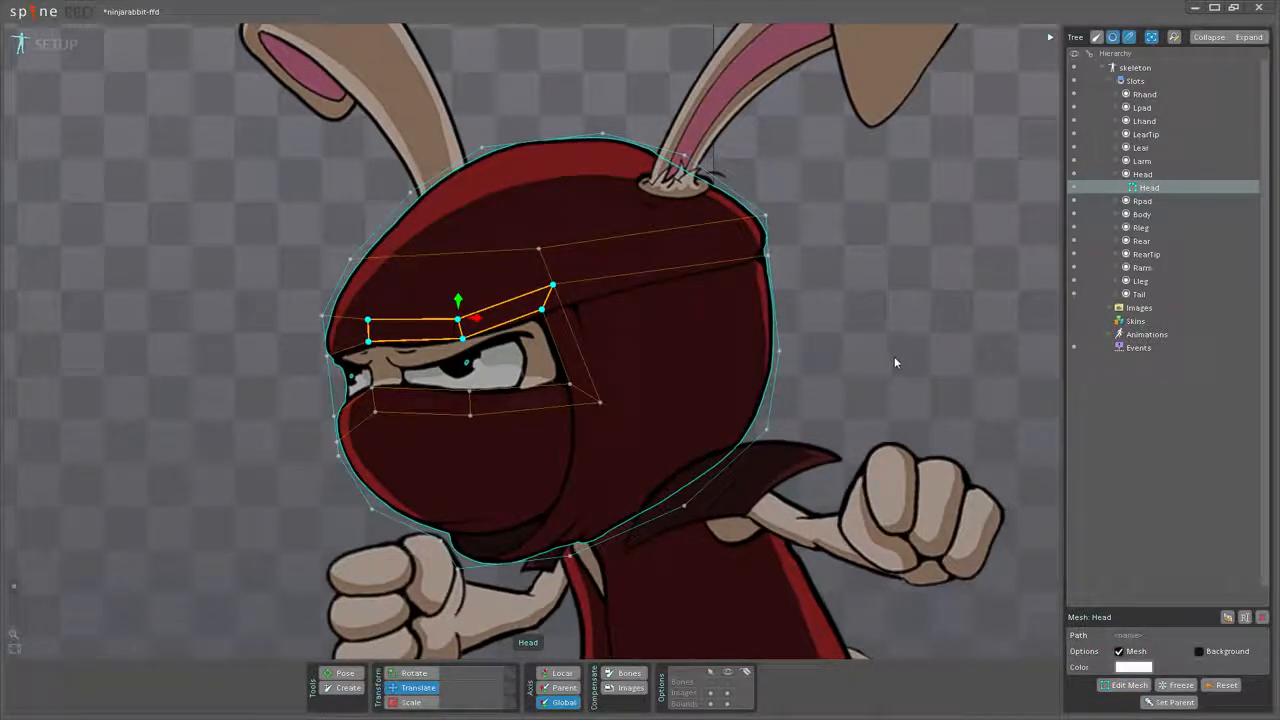
{"action": "key", "text": "ctrl+z"}
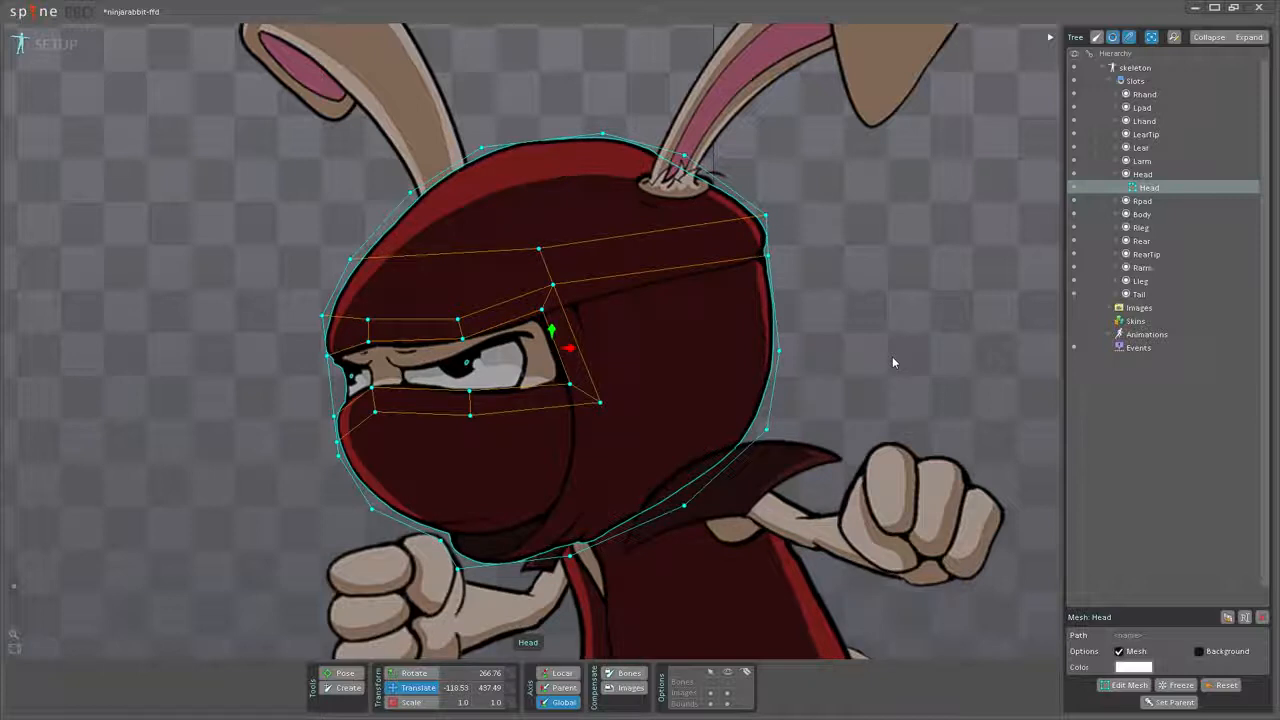
{"action": "key", "text": "ctrl+z"}
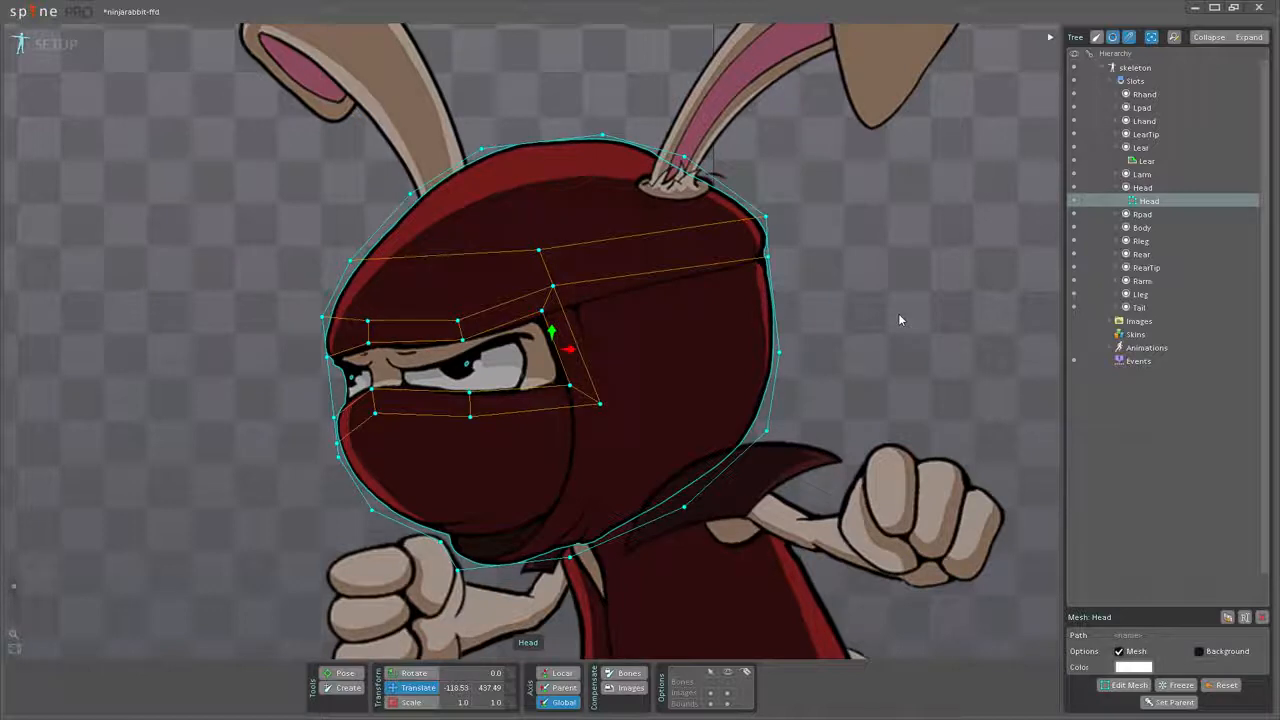
Step: Freeze the Head mesh and rotate it about 20 degrees
{"action": "left_click", "coordinate": [1179, 686]}
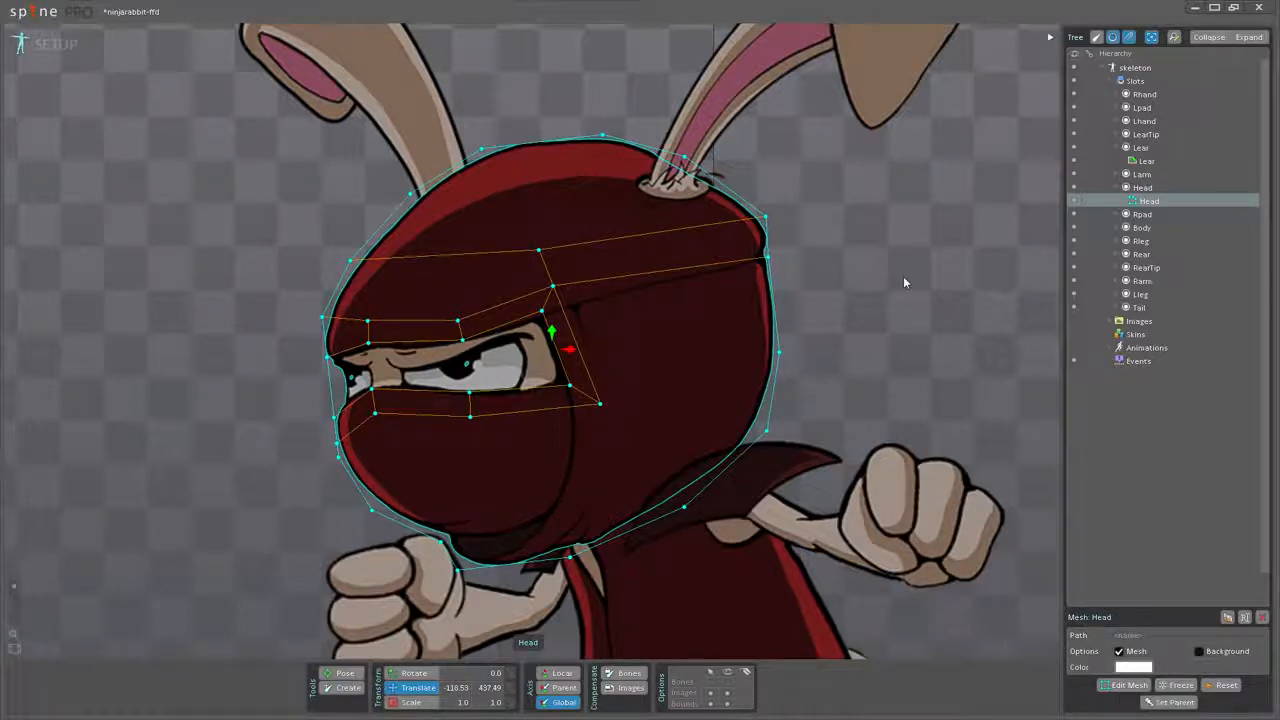
{"action": "key", "text": "c"}
{"action": "left_click_drag", "start_coordinate": [886, 297], "coordinate": [851, 186]}
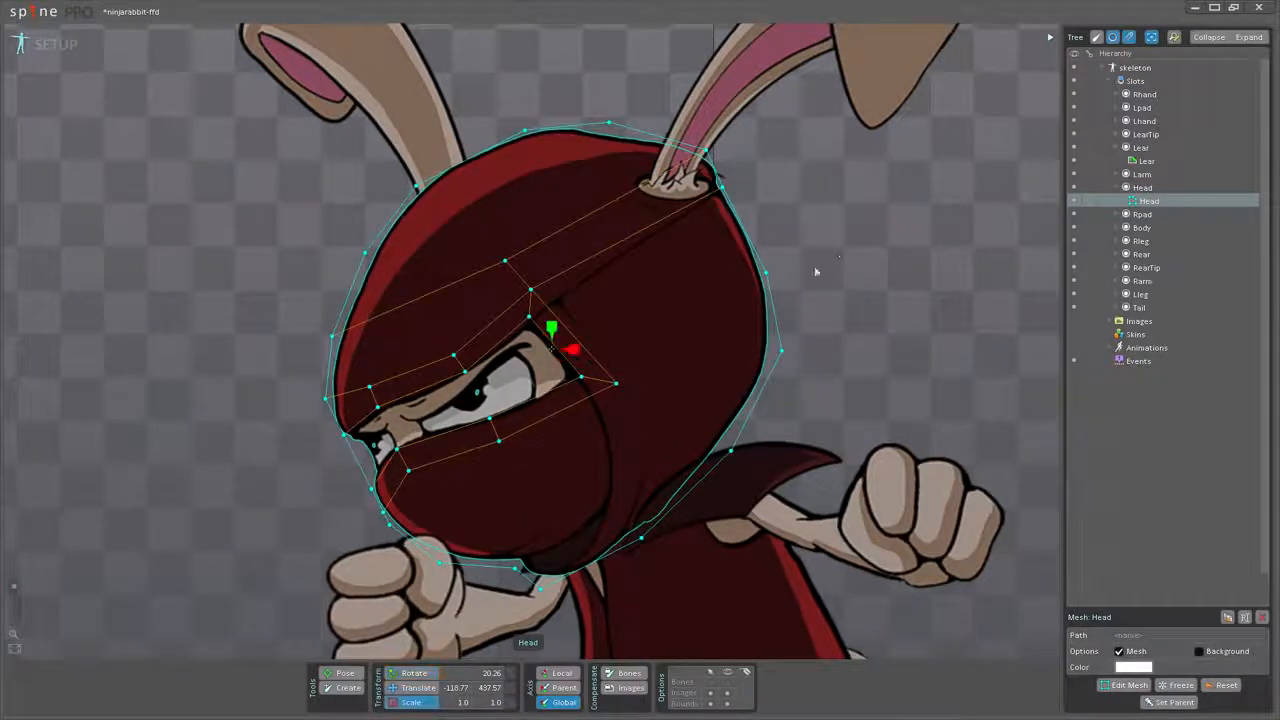
Step: Scale the Head mesh to 1.17 in X with the Parent axis setting and freeze it
{"action": "left_click", "coordinate": [573, 689]}
{"action": "left_click_drag", "start_coordinate": [549, 330], "coordinate": [542, 297]}
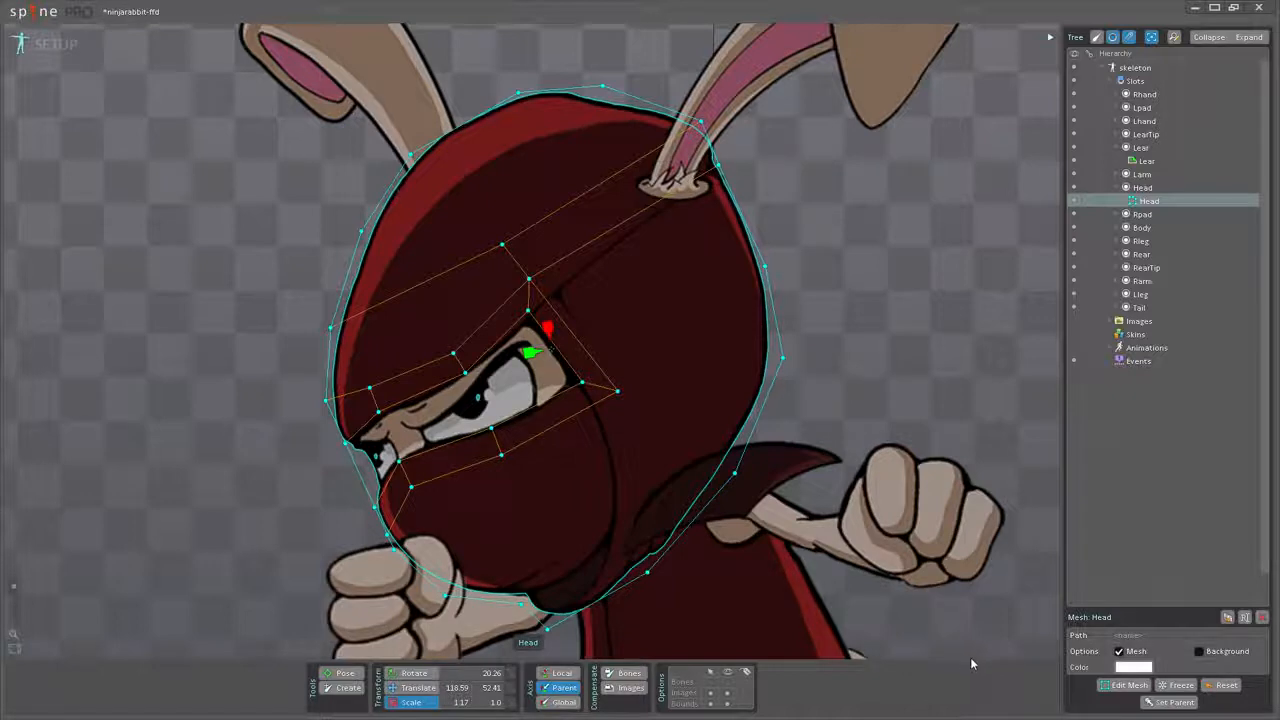
{"action": "left_click", "coordinate": [1178, 686]}
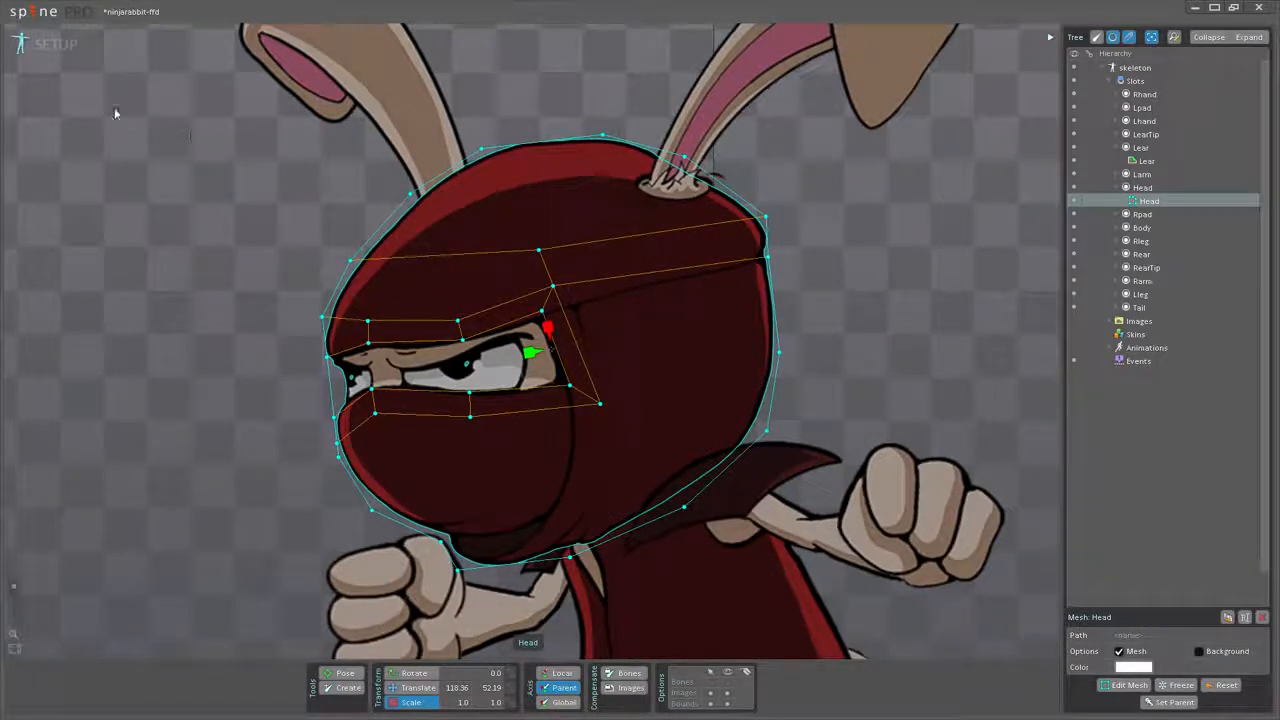
Step: Switch to animate mode, key the Head mesh deformation at frame 0, and go to frame 10
{"action": "left_click", "coordinate": [55, 50]}
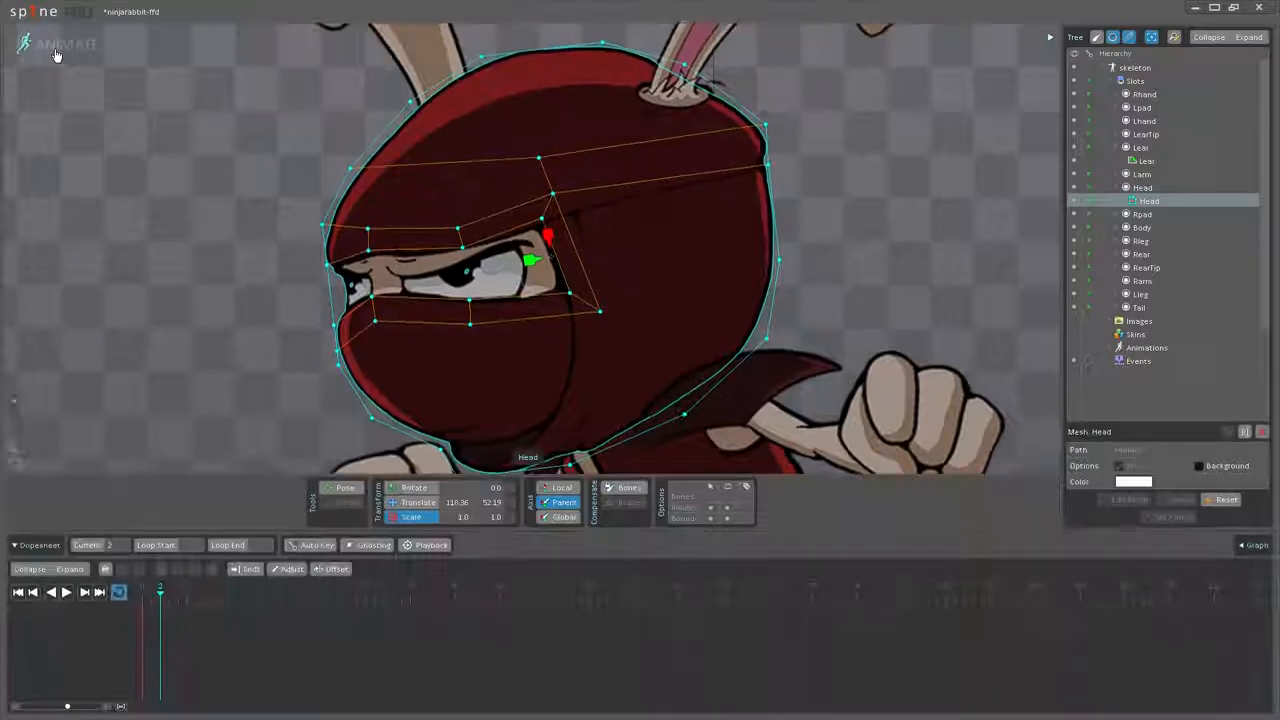
{"action": "left_click", "coordinate": [143, 605]}
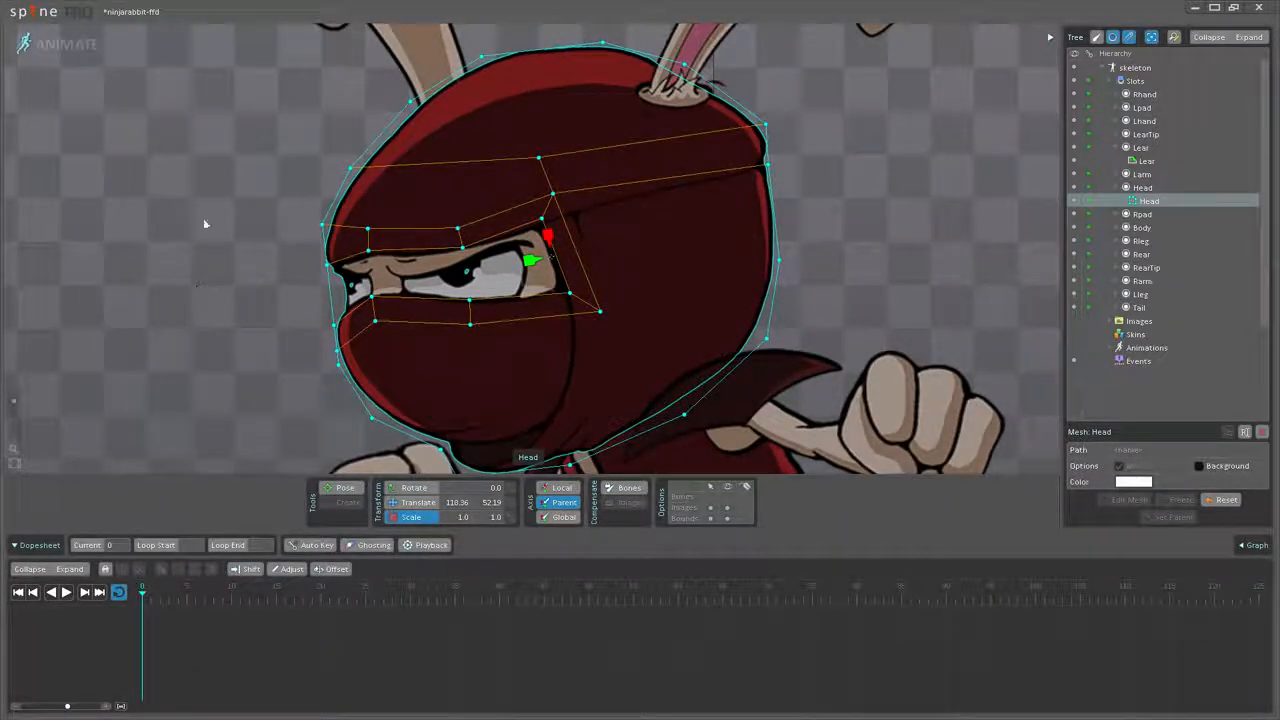
{"action": "left_click", "coordinate": [1090, 203]}
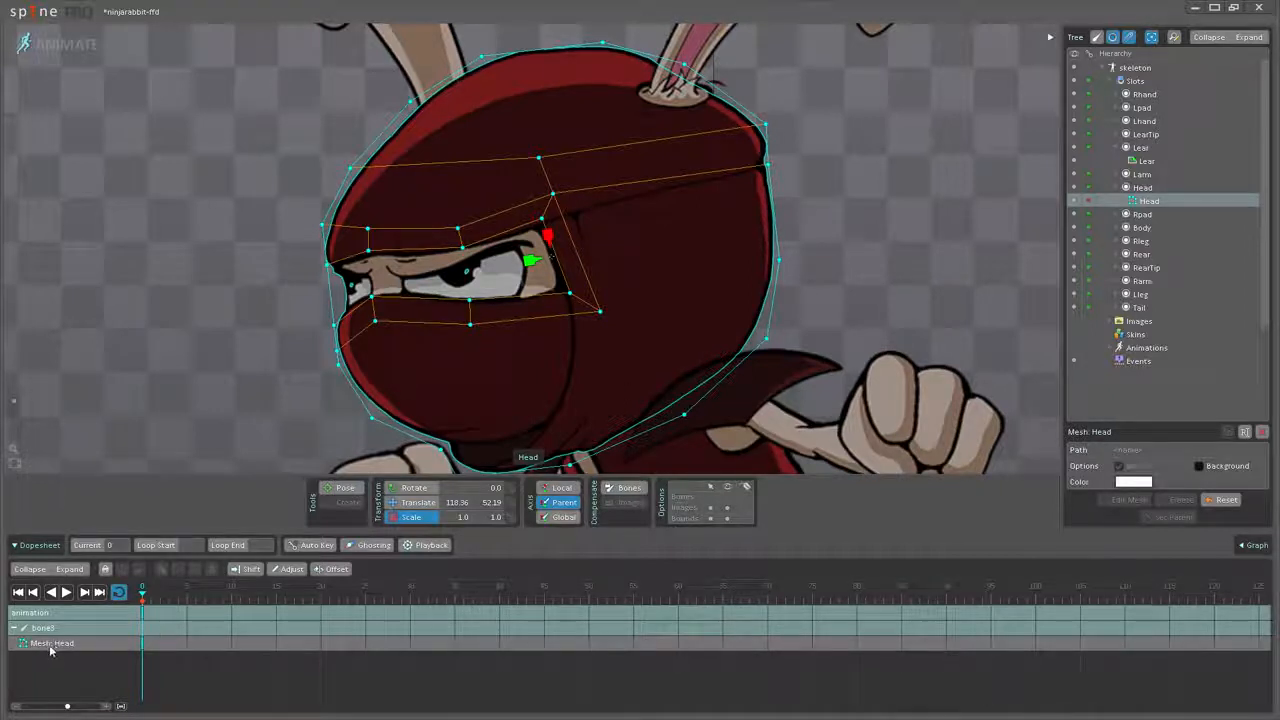
{"action": "left_click_drag", "start_coordinate": [158, 597], "coordinate": [232, 597]}
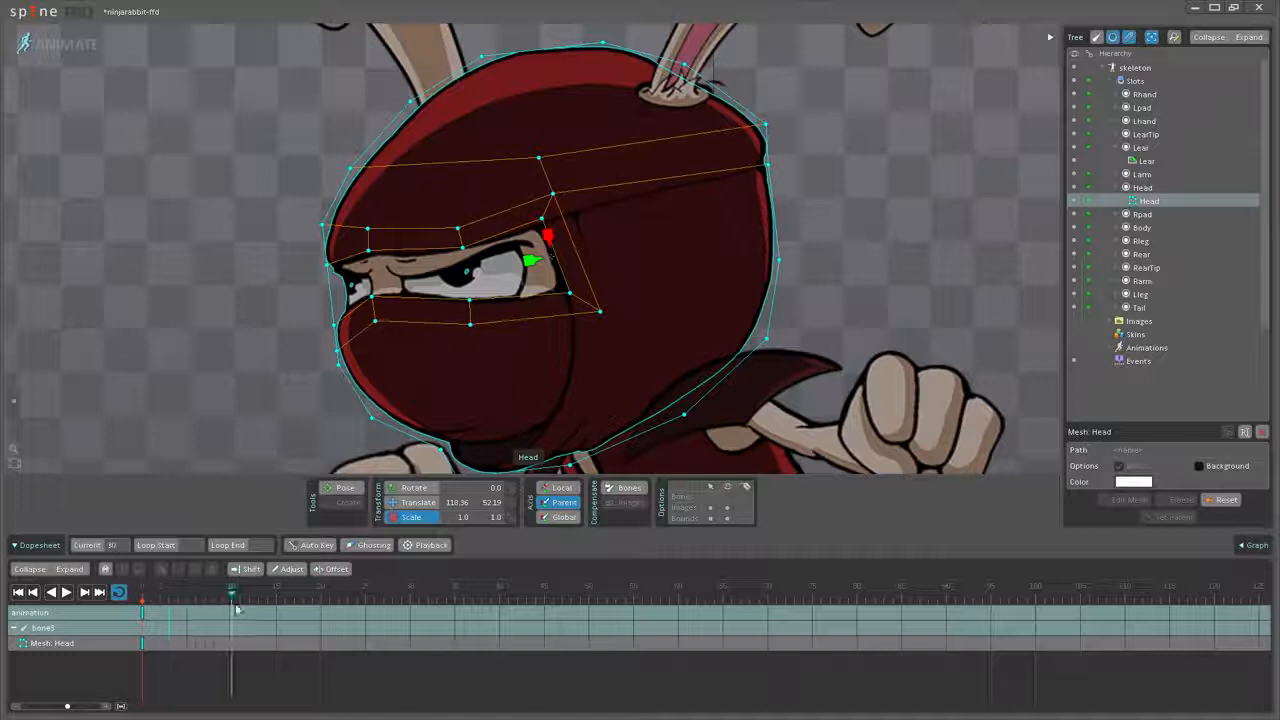
Step: Try to raise the six hood-edge vertices above the eyes and extend the selection to the eye opening's back corner
{"action": "left_click", "coordinate": [505, 235]}
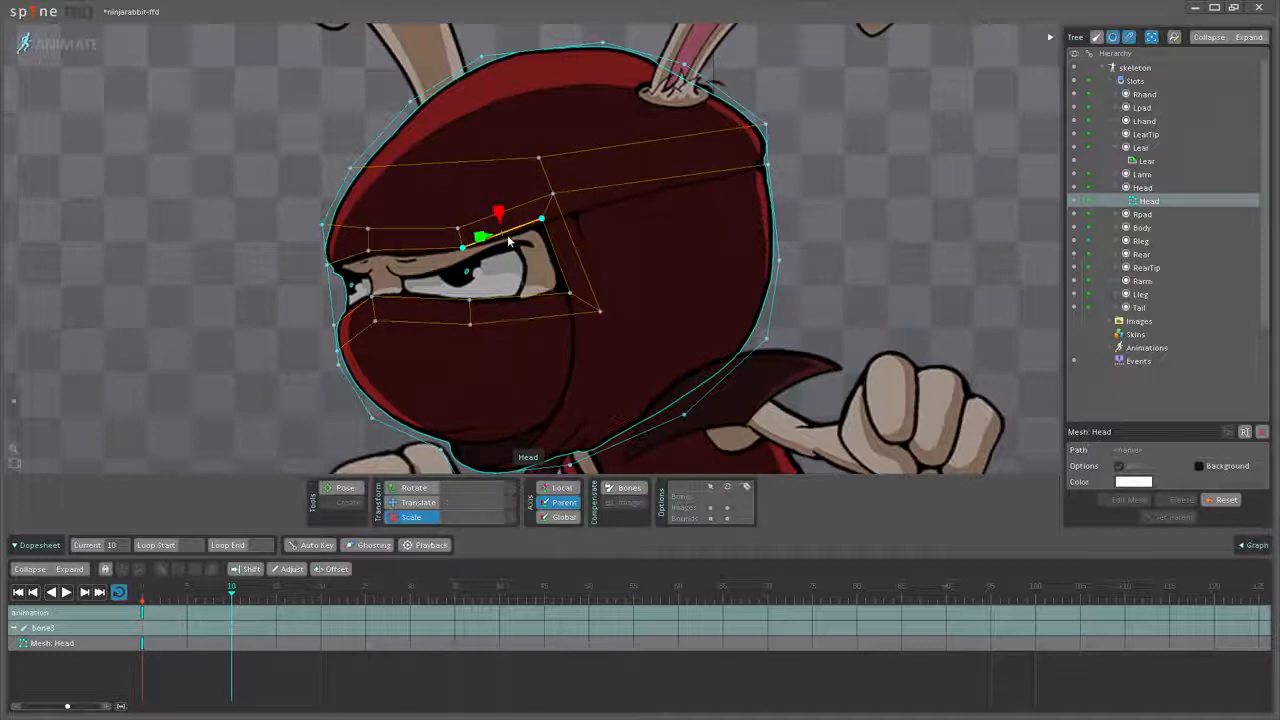
{"action": "left_click", "coordinate": [479, 222], "text": "ctrl"}
{"action": "left_click", "coordinate": [428, 231], "text": "ctrl"}
{"action": "left_click", "coordinate": [421, 248], "text": "ctrl"}
{"action": "key", "text": "v"}
{"action": "left_click_drag", "start_coordinate": [522, 288], "coordinate": [527, 240]}
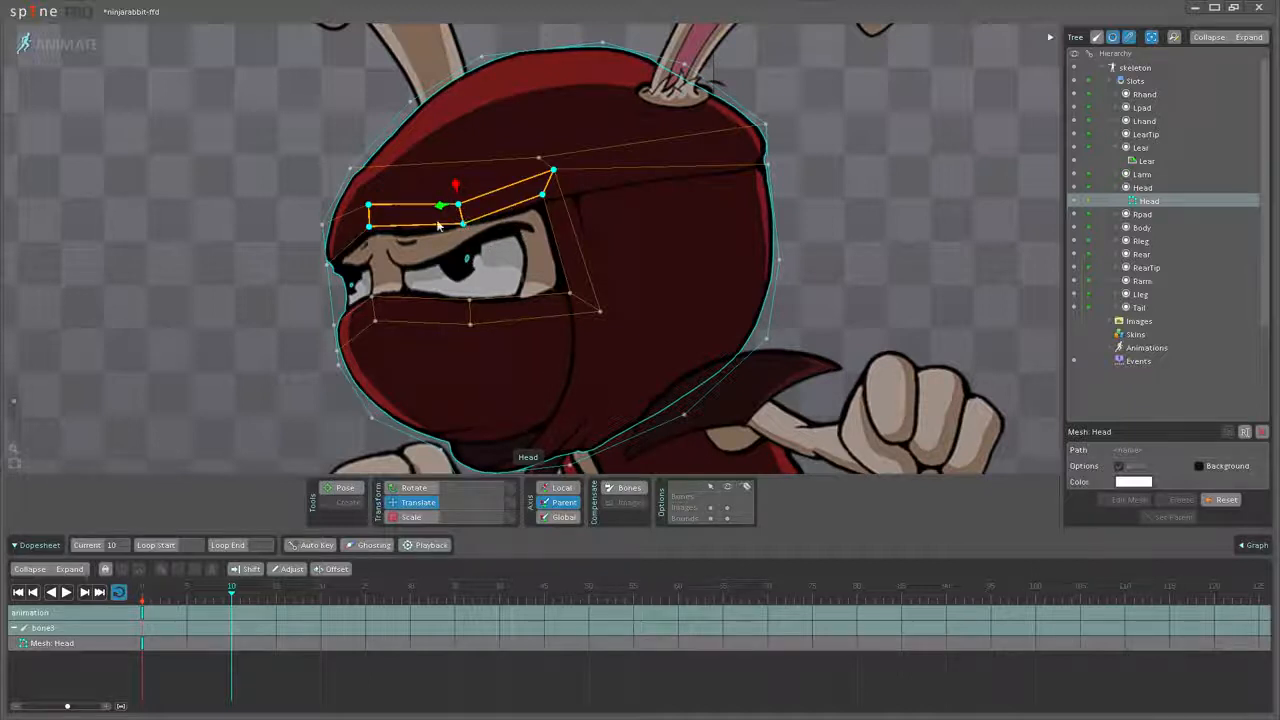
{"action": "left_click", "coordinate": [557, 229], "text": "ctrl"}
{"action": "left_click", "coordinate": [569, 228], "text": "ctrl"}
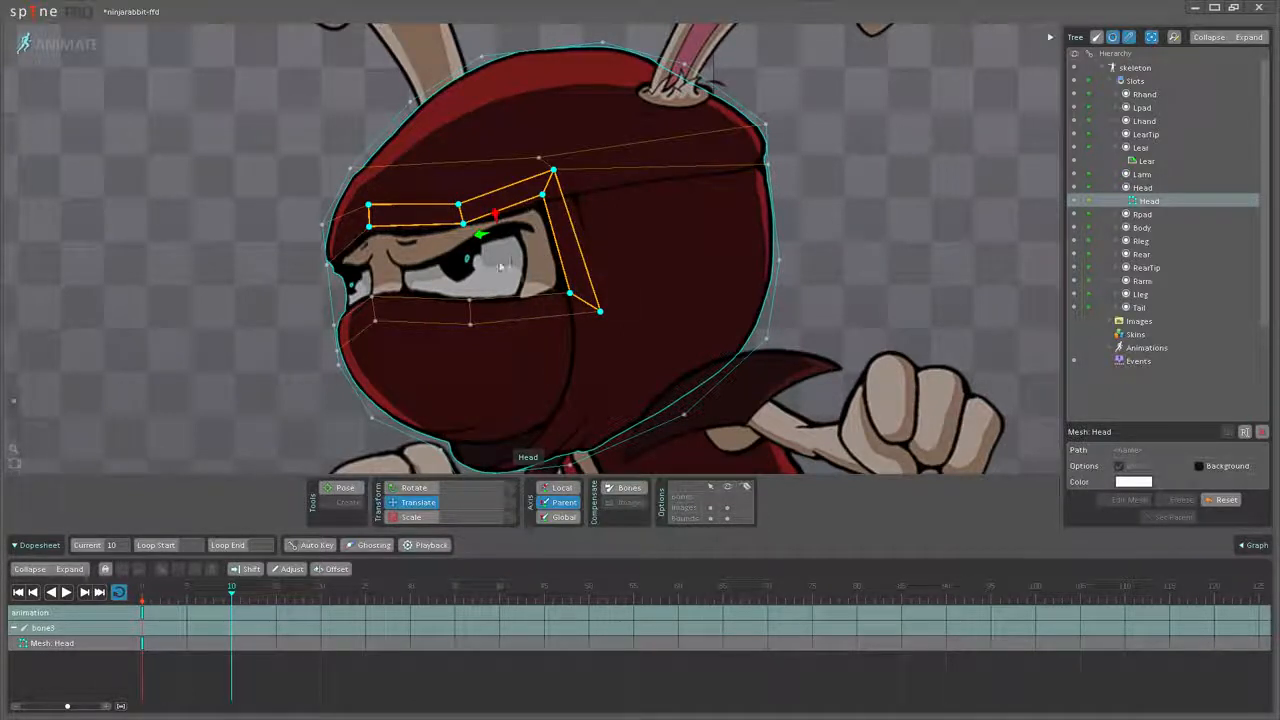
{"action": "key", "text": "ctrl+z"}
Step: Rotate the six hood-edge vertices above the eyes upward around the front lower brow vertex at frame 10
{"action": "left_click", "coordinate": [522, 231]}
{"action": "left_click", "coordinate": [521, 206], "text": "ctrl"}
{"action": "left_click", "coordinate": [407, 230], "text": "ctrl"}
{"action": "left_click", "coordinate": [406, 248], "text": "ctrl"}
{"action": "key", "text": "c"}
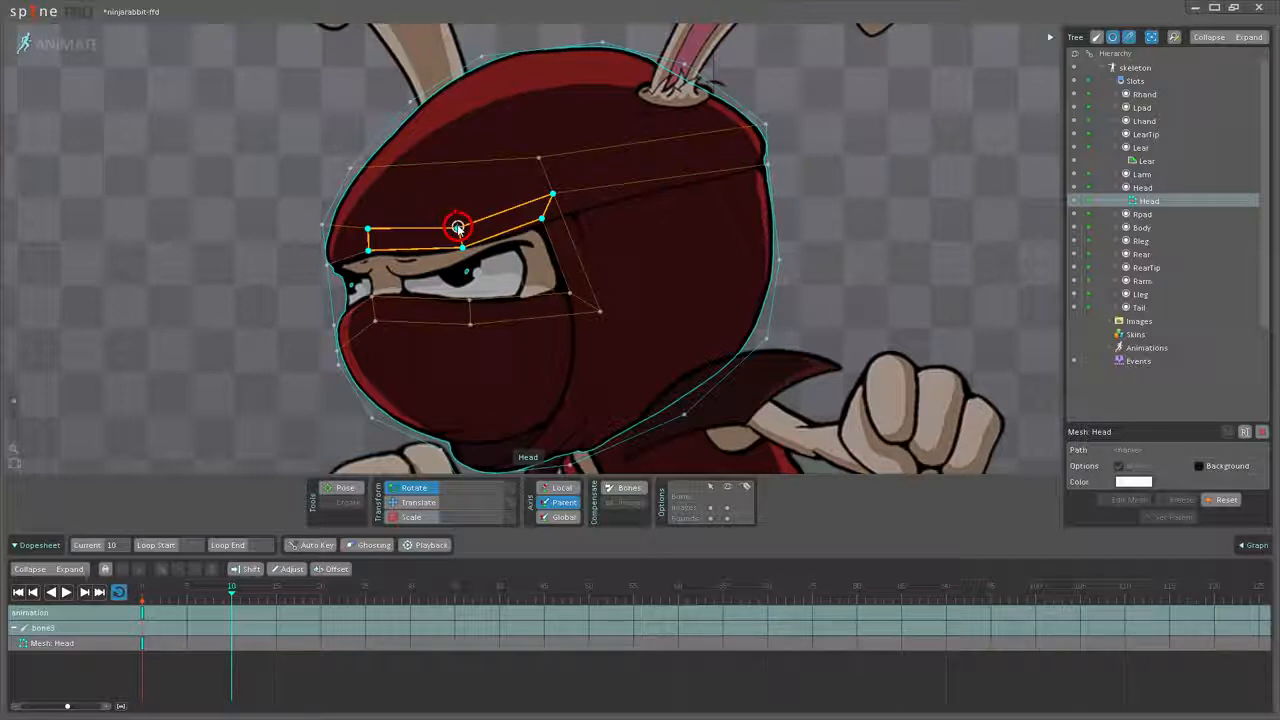
{"action": "left_click", "coordinate": [368, 250]}
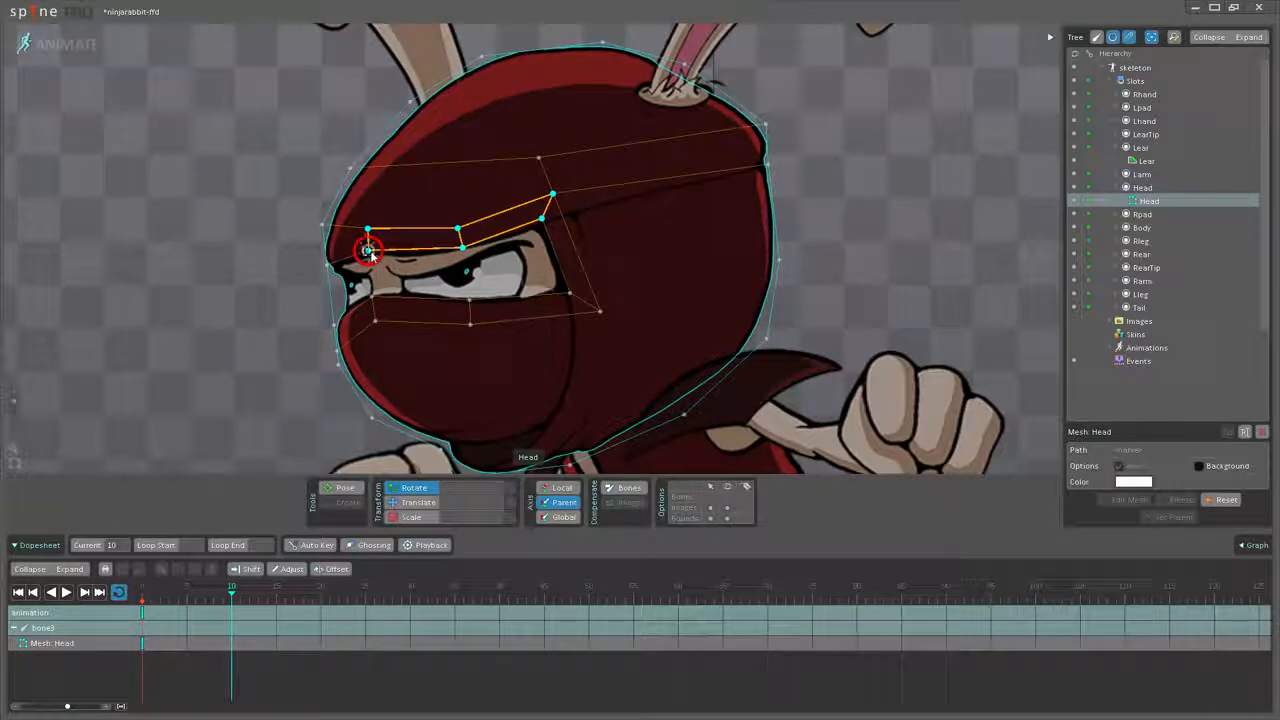
{"action": "left_click_drag", "start_coordinate": [532, 276], "coordinate": [543, 180]}
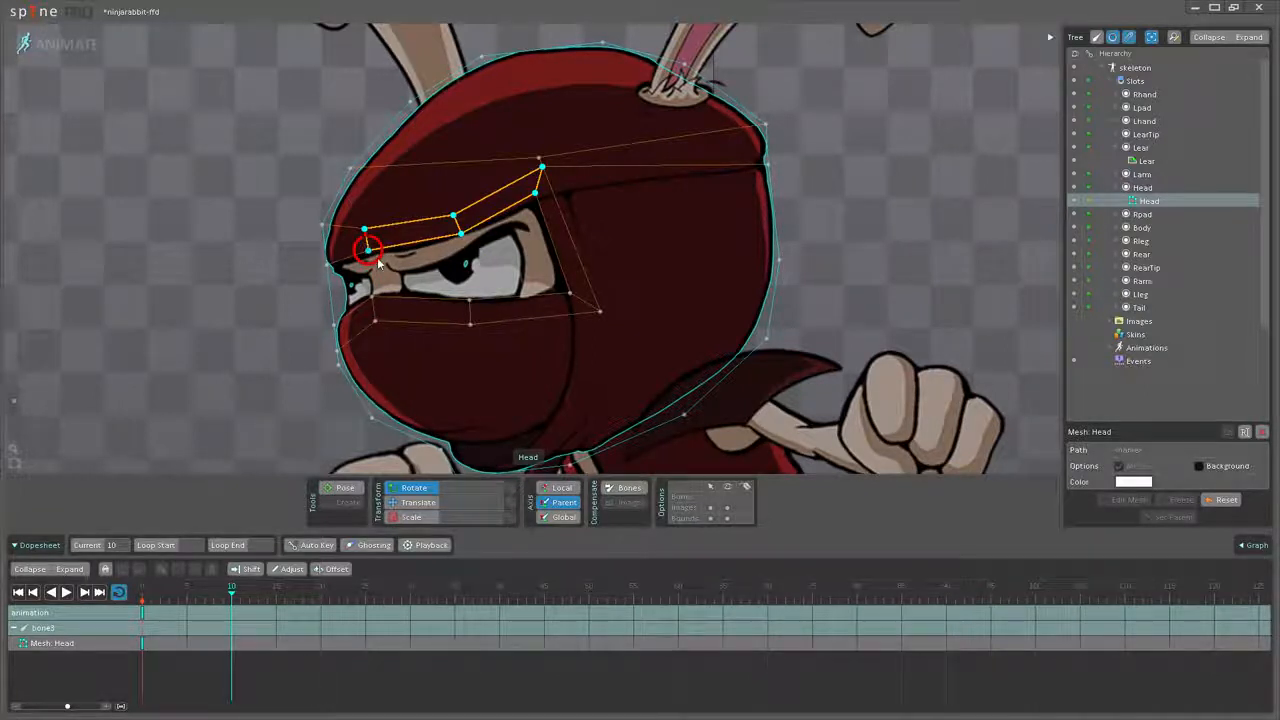
Step: Rotate the mesh vertices below the near eye downward and key the Head mesh deformation at frame 10
{"action": "left_click", "coordinate": [528, 295]}
{"action": "left_click_drag", "start_coordinate": [528, 297], "coordinate": [492, 322]}
{"action": "left_click", "coordinate": [496, 306]}
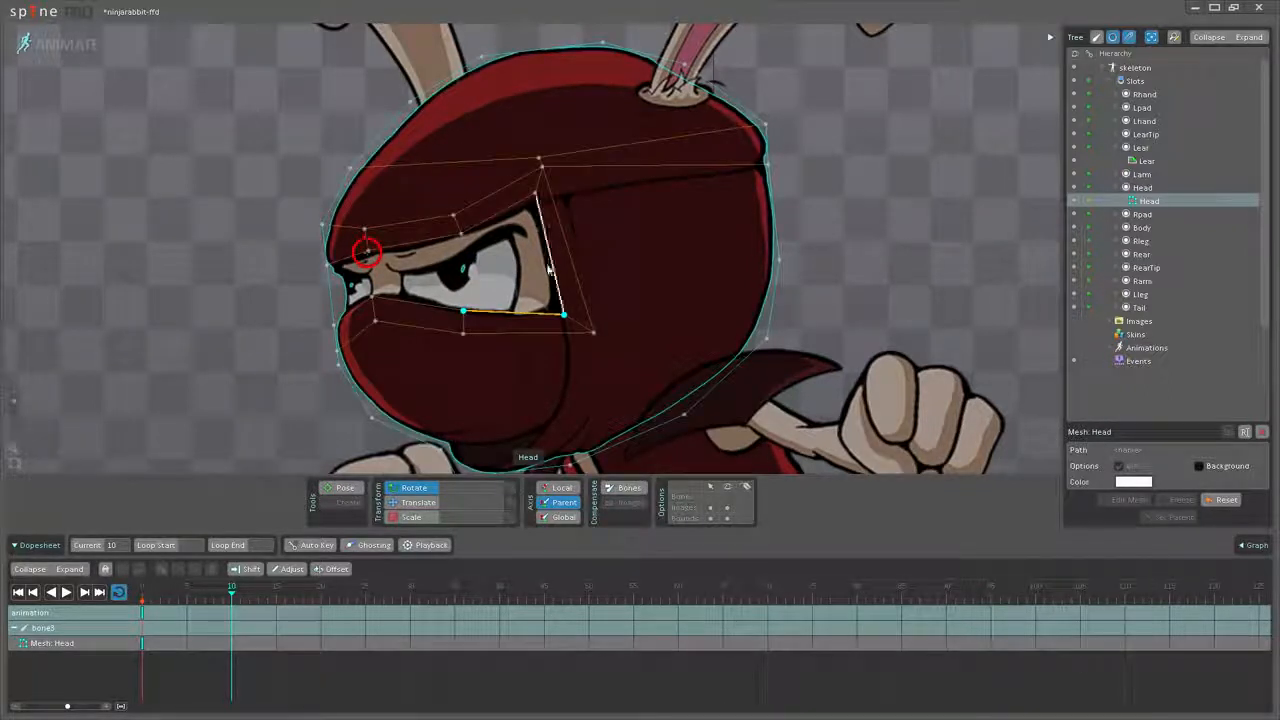
{"action": "left_click", "coordinate": [1089, 200]}
Step: Reset the Head mesh deformation at frame 20, key it there, and deselect the mesh
{"action": "left_click_drag", "start_coordinate": [256, 592], "coordinate": [320, 592]}
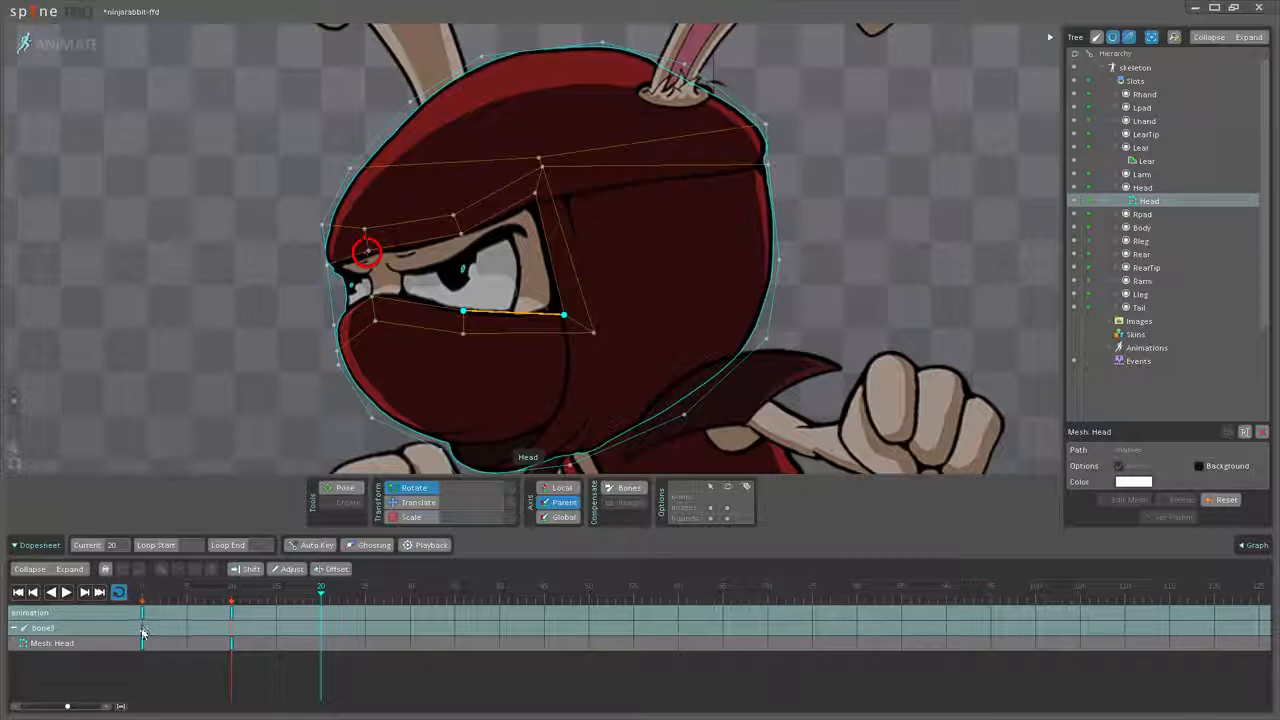
{"action": "left_click", "coordinate": [1228, 500]}
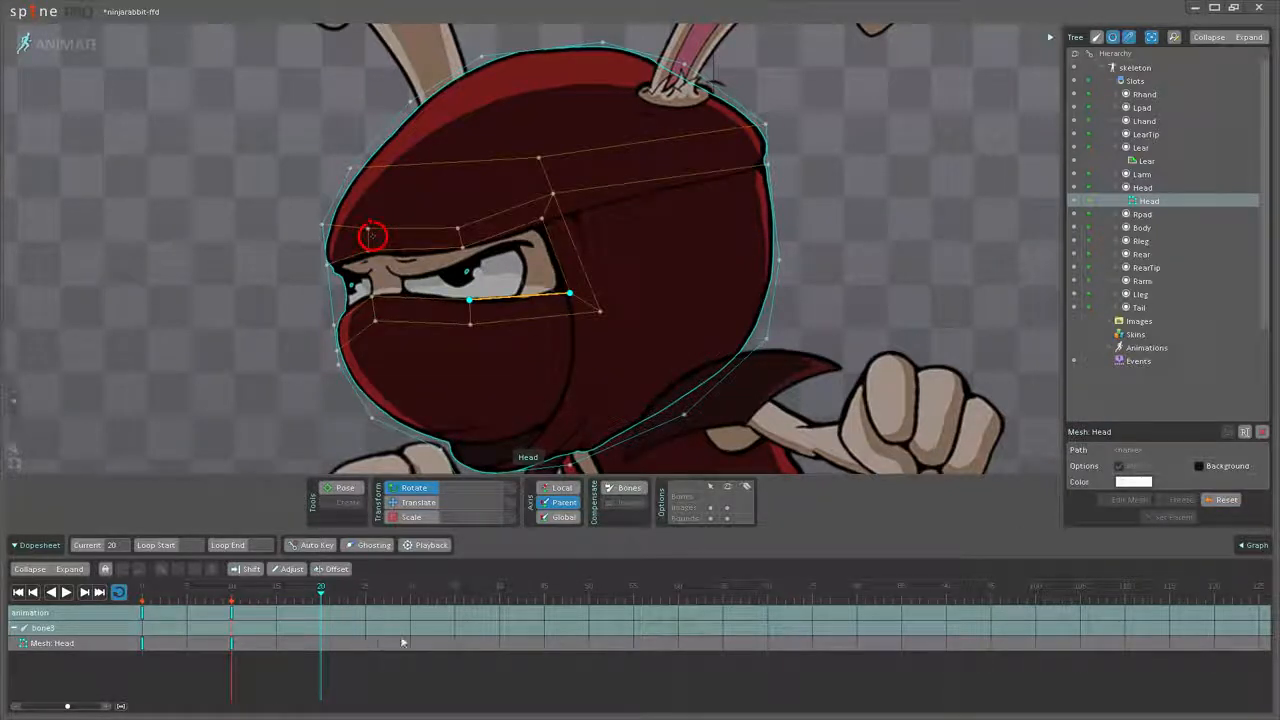
{"action": "left_click", "coordinate": [1090, 202]}
{"action": "left_click", "coordinate": [251, 322]}
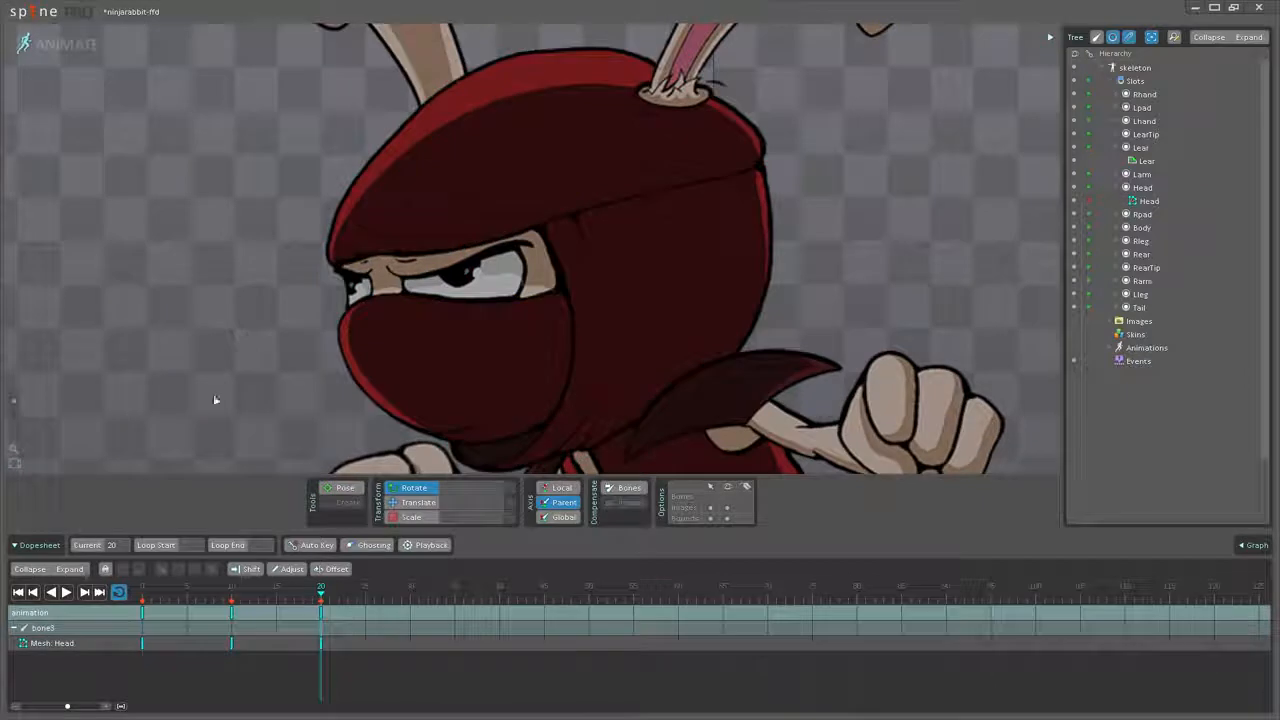
Step: Play the eye-widening animation, show the Head mesh during playback, and stop at frame 8
{"action": "left_click", "coordinate": [67, 591]}
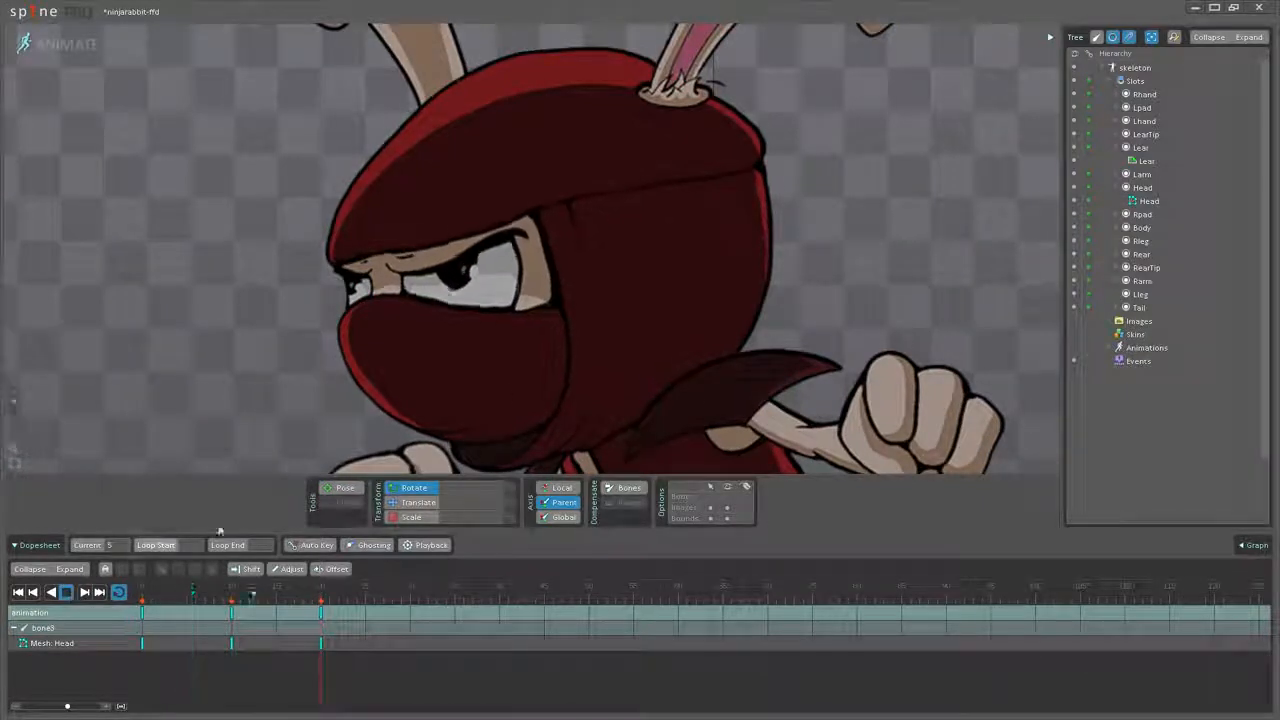
{"action": "left_click", "coordinate": [552, 362]}
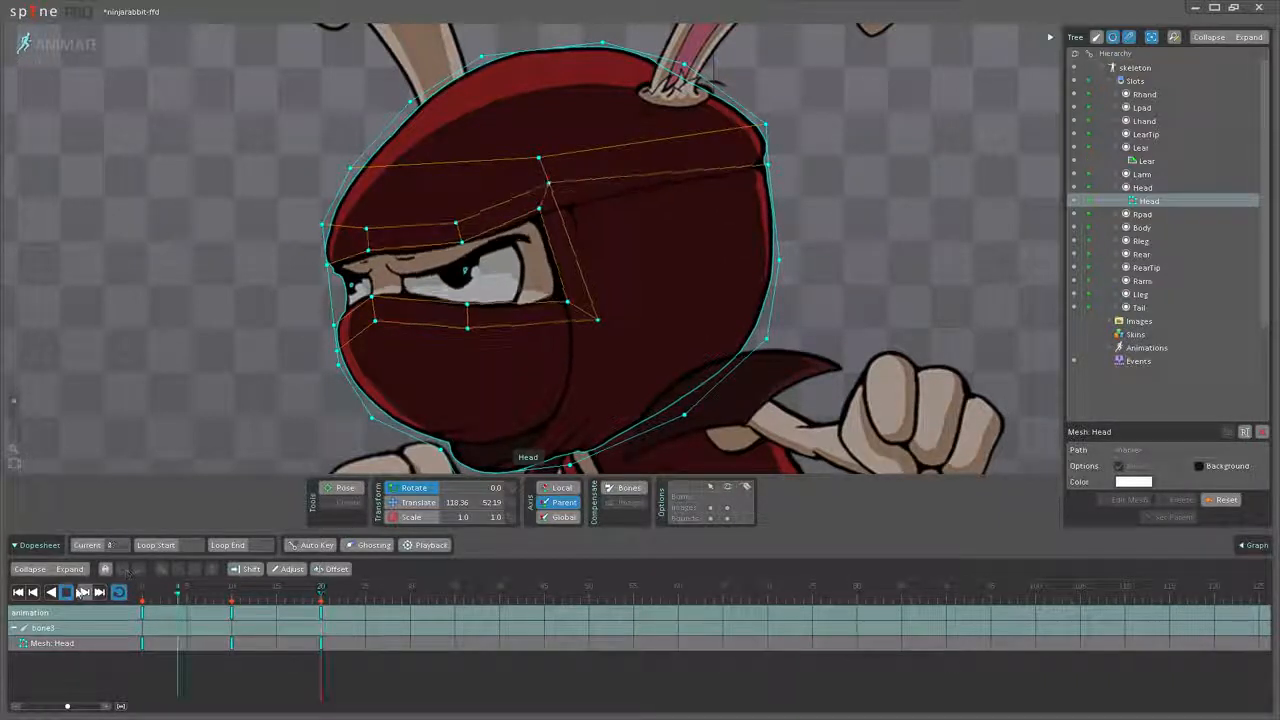
{"action": "left_click", "coordinate": [213, 590]}
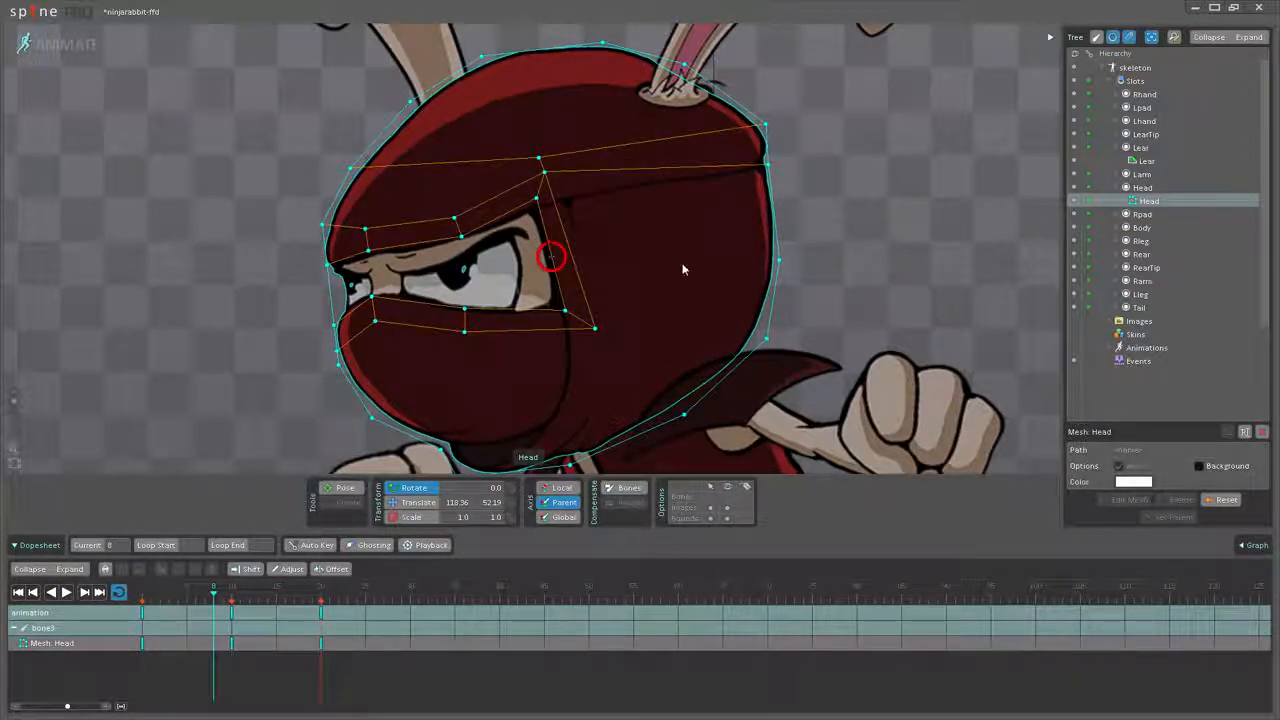